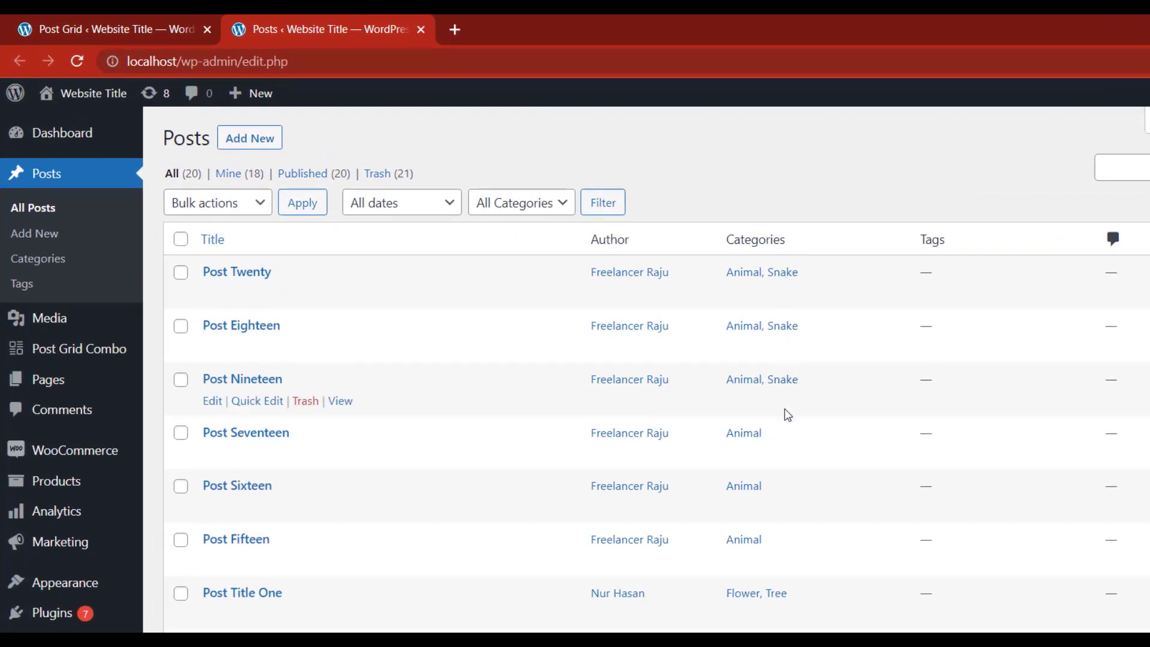
scroll(786, 470, "down", 6)
scroll(787, 488, "up", 4)
scroll(788, 490, "up", 3)
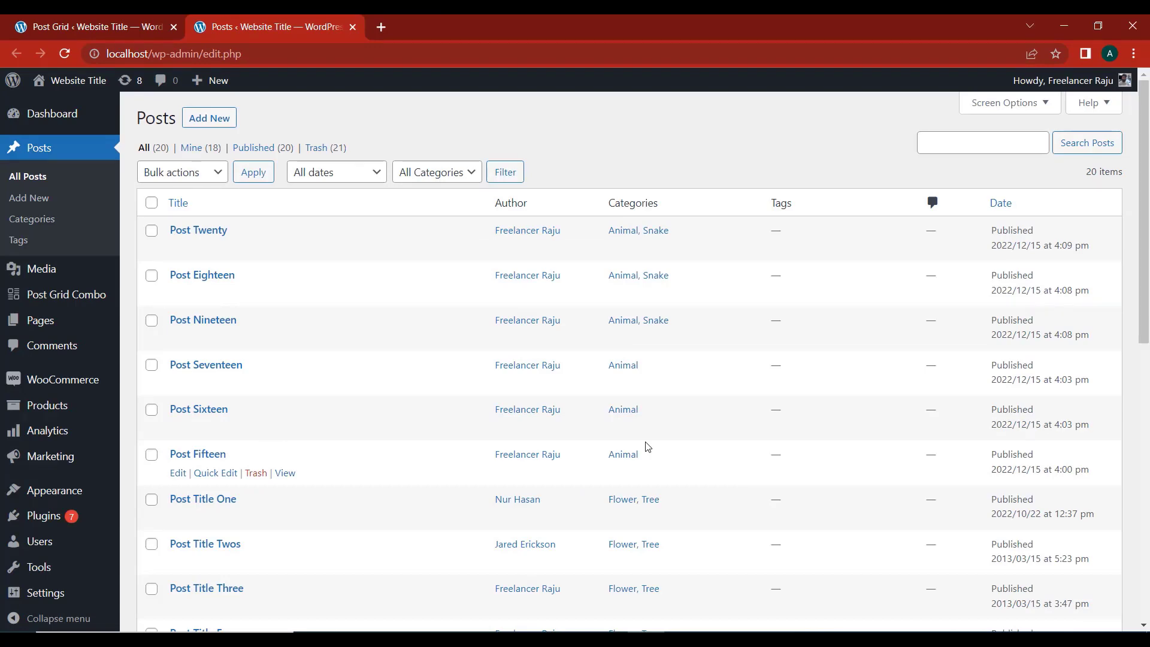
Create a new post grid titled "my filterable grid" and set its view type to Filterable.
mouse_move(70, 300)
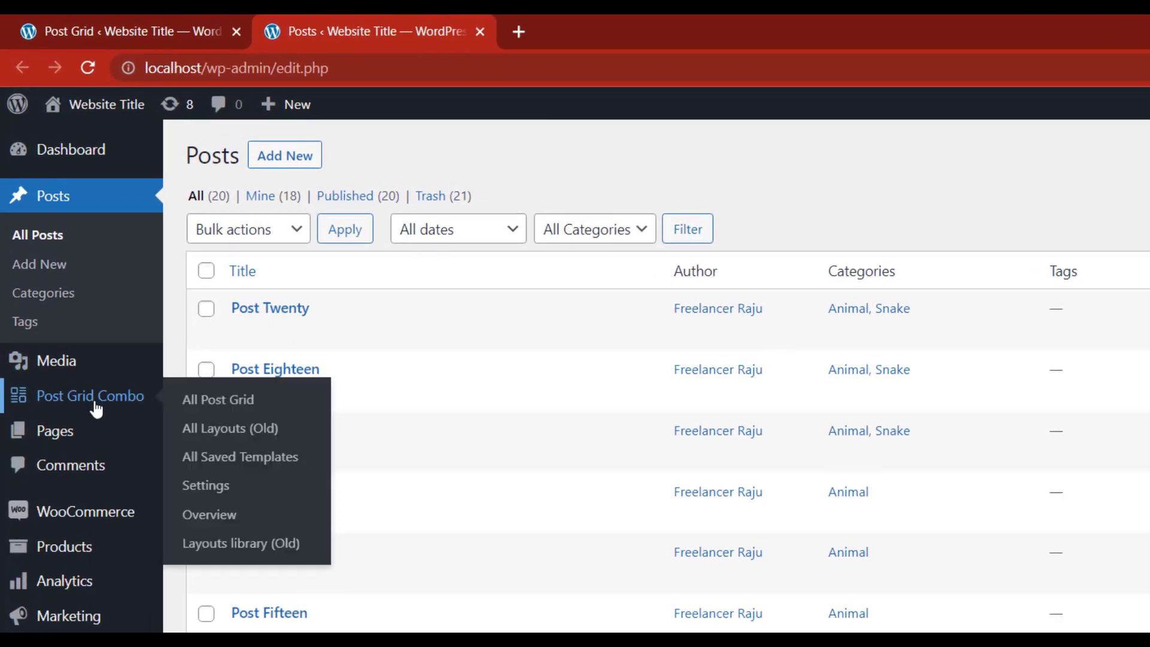
left_click(244, 413)
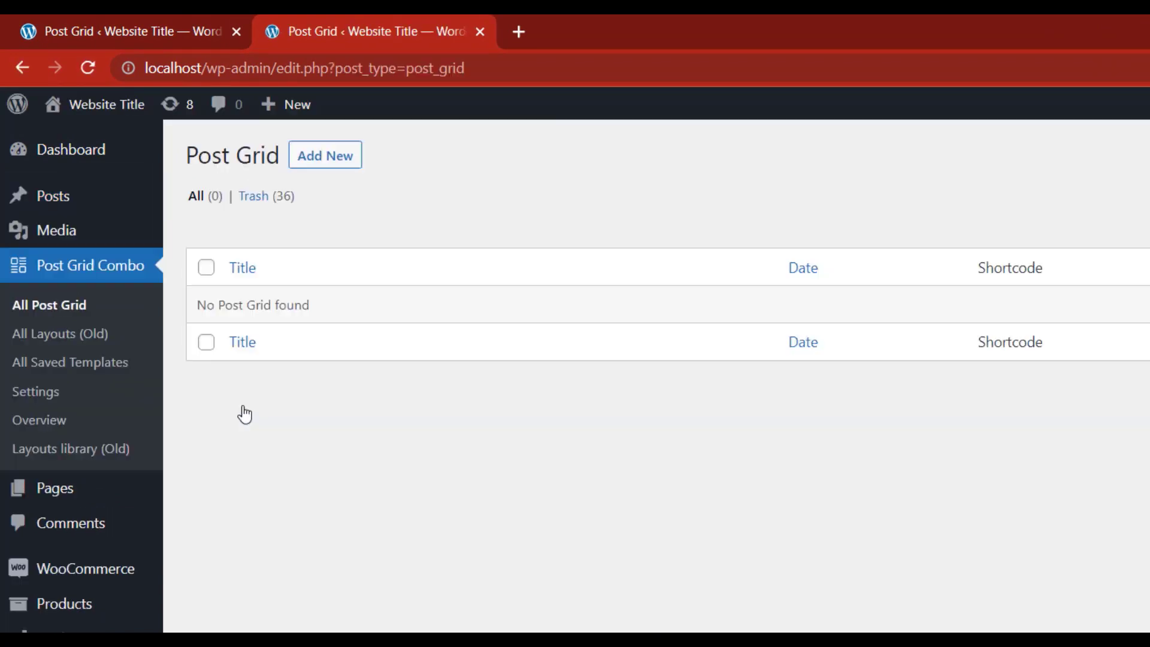
left_click(344, 170)
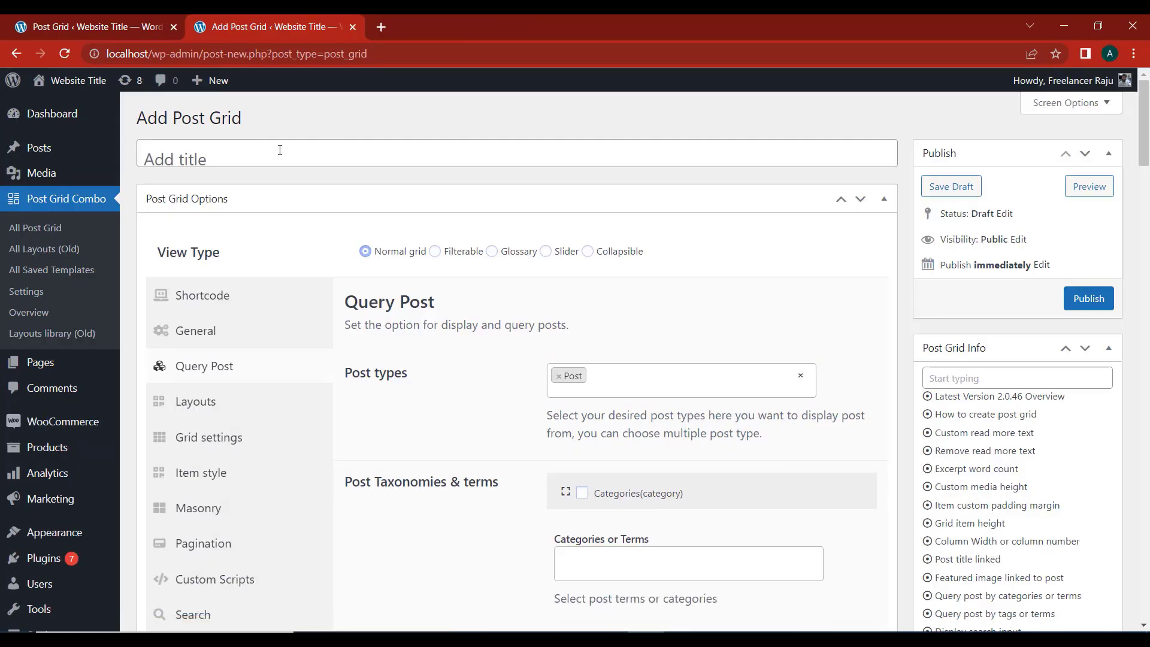
left_click(278, 149)
type("my filterable grid")
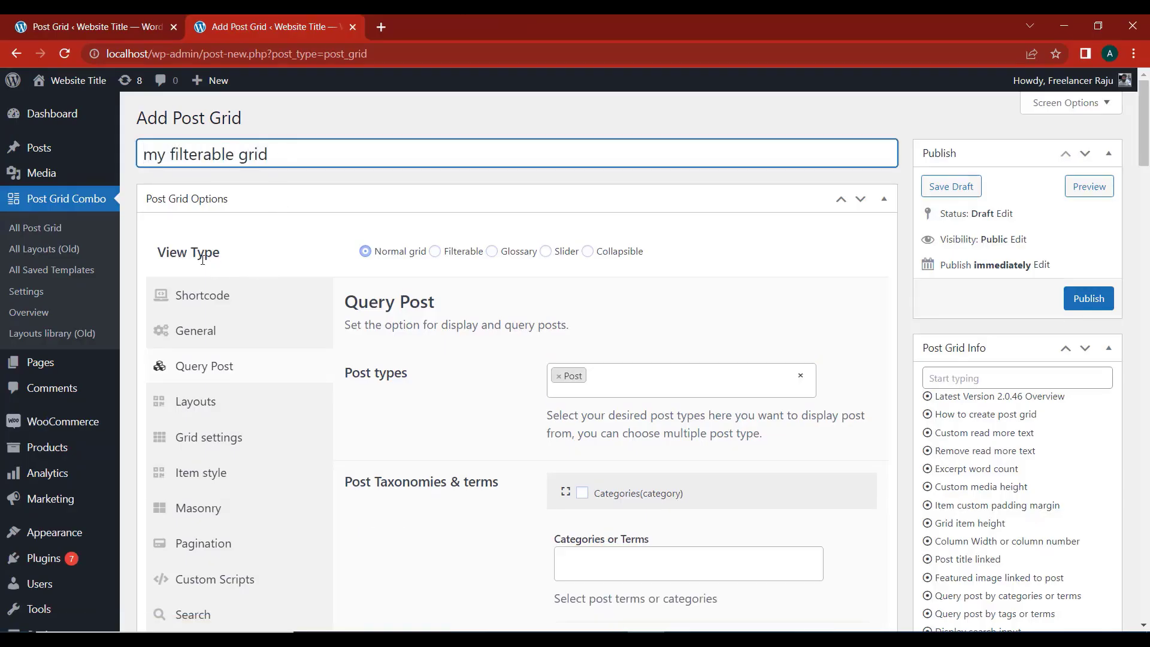
left_click(460, 257)
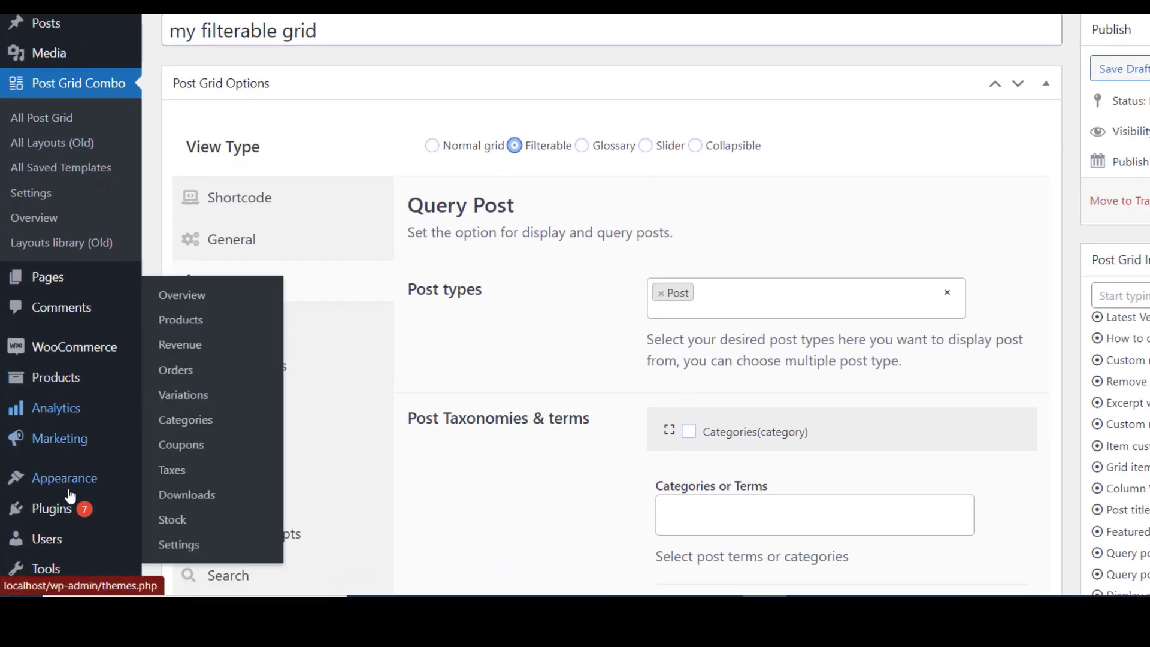
Check the Post Grid Combo and Post Grid Combo - Pro entries among the installed plugins in a separate tab and return to the grid.
mouse_move(93, 560)
middle_click(168, 502)
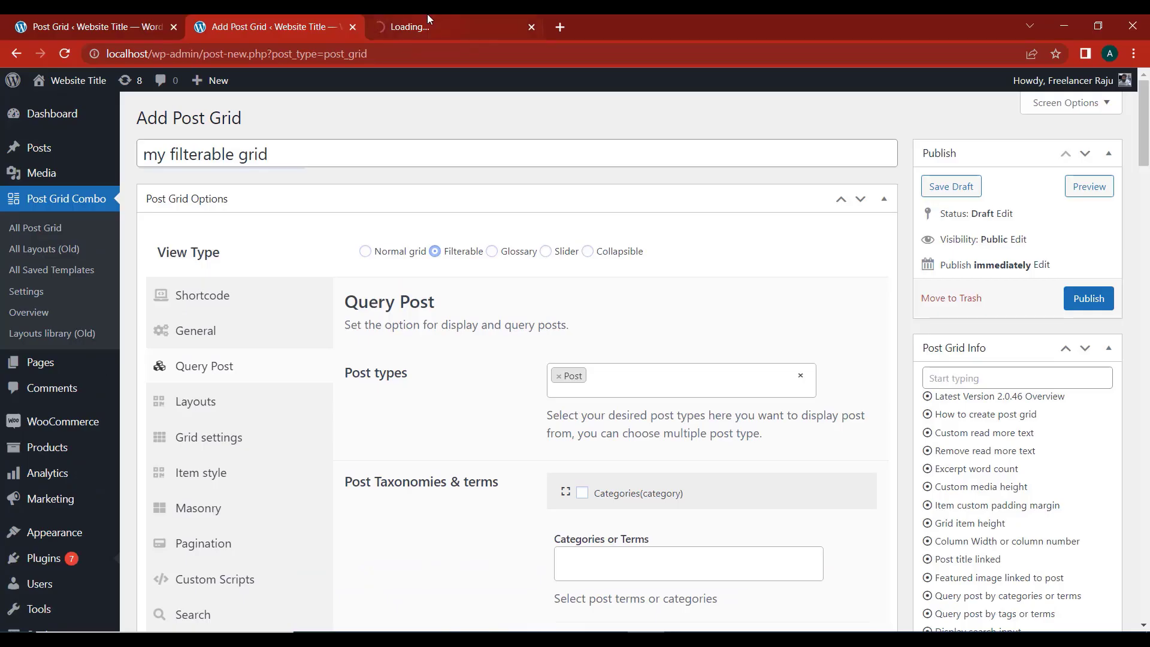
left_click(427, 22)
scroll(398, 432, "down", 3)
scroll(398, 432, "down", 15)
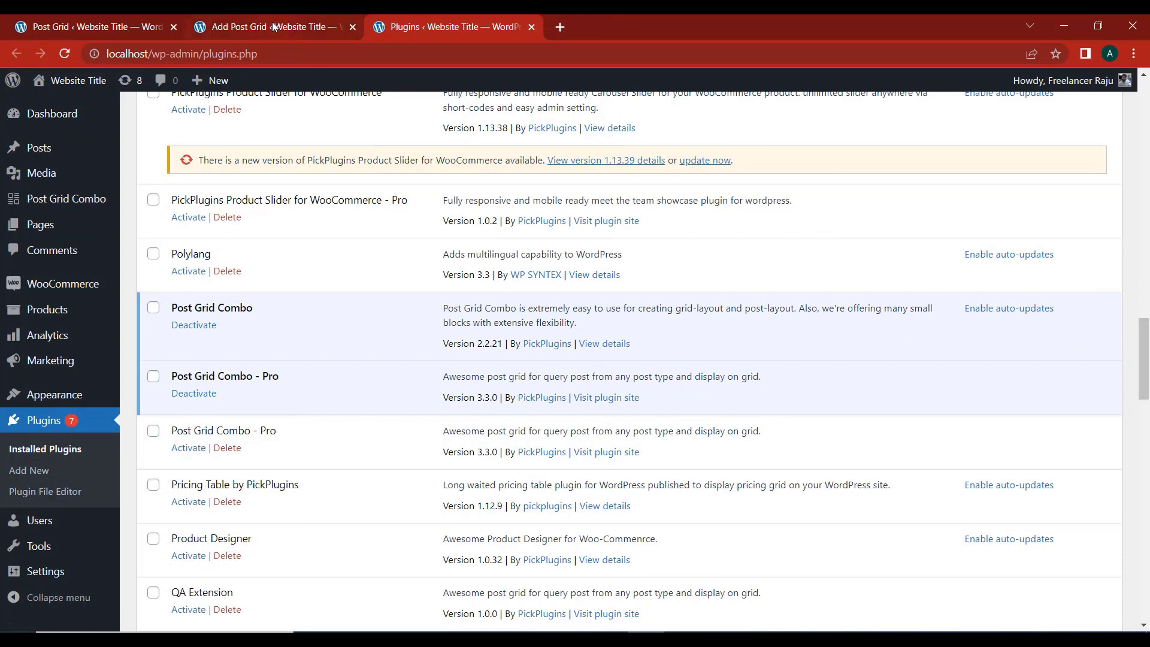
left_click(273, 26)
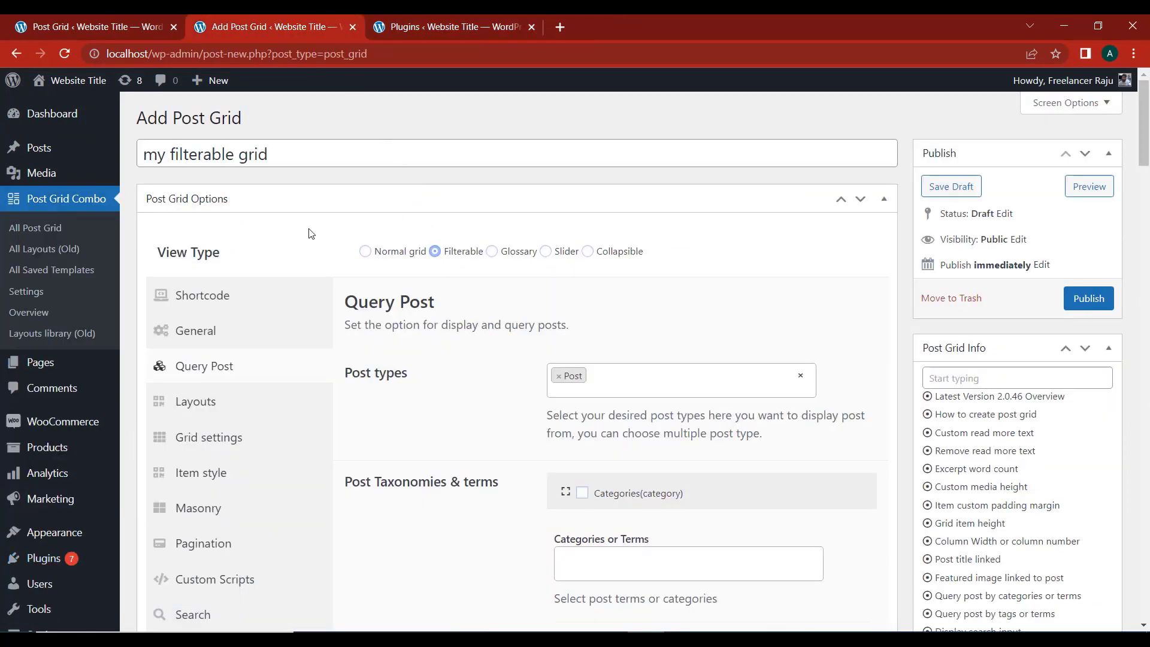
Try adding Product to the post types queried by the grid and remove it again.
scroll(308, 231, "down", 1)
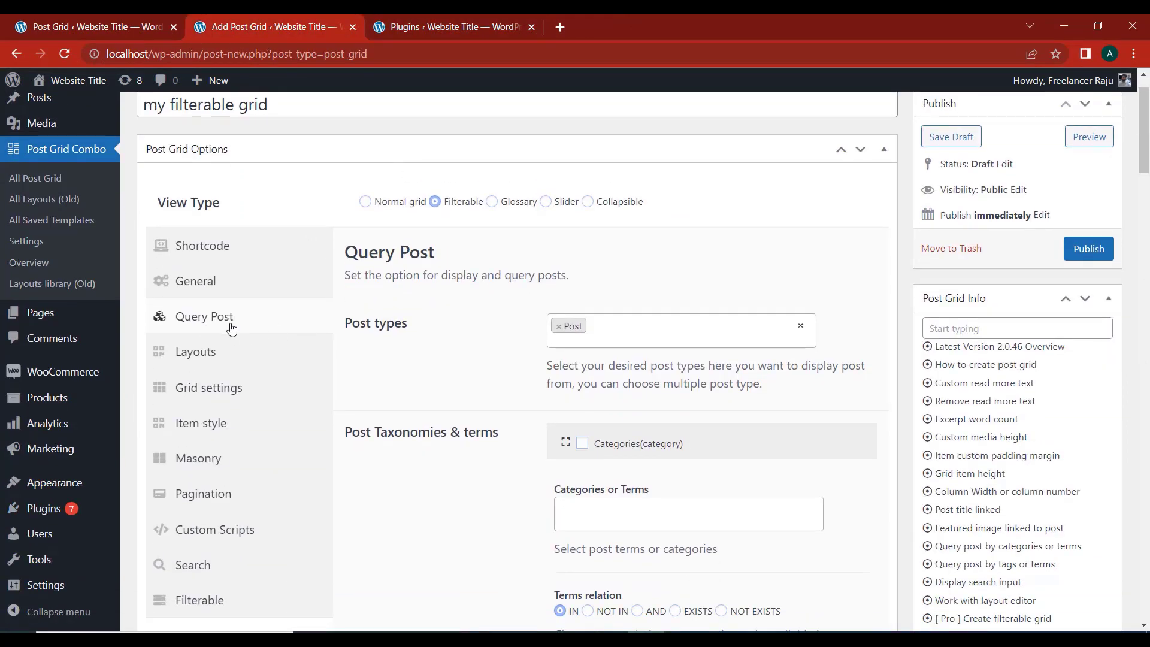
left_click(637, 332)
scroll(634, 372, "down", 6)
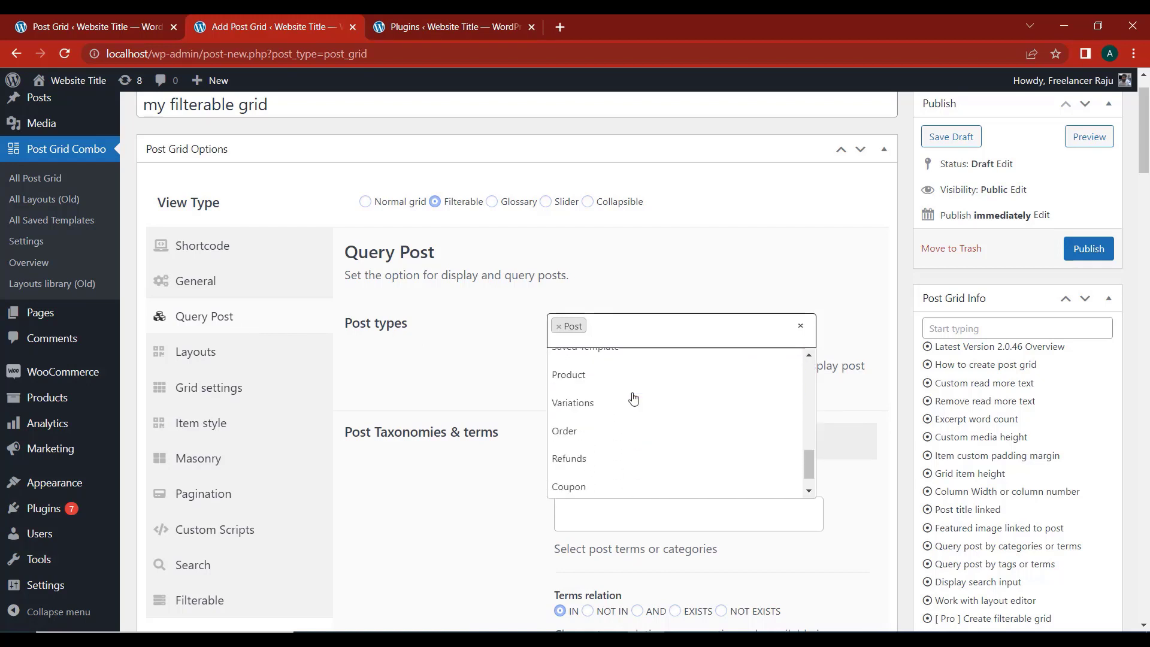
scroll(630, 431, "down", 1)
scroll(629, 461, "up", 3)
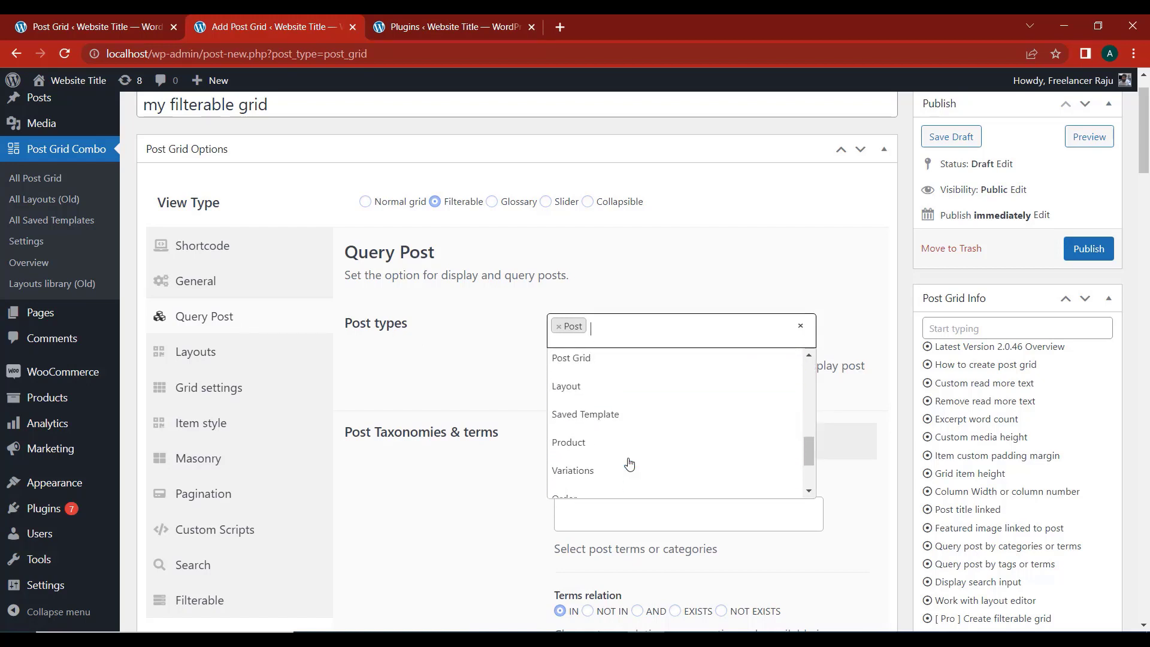
left_click(586, 446)
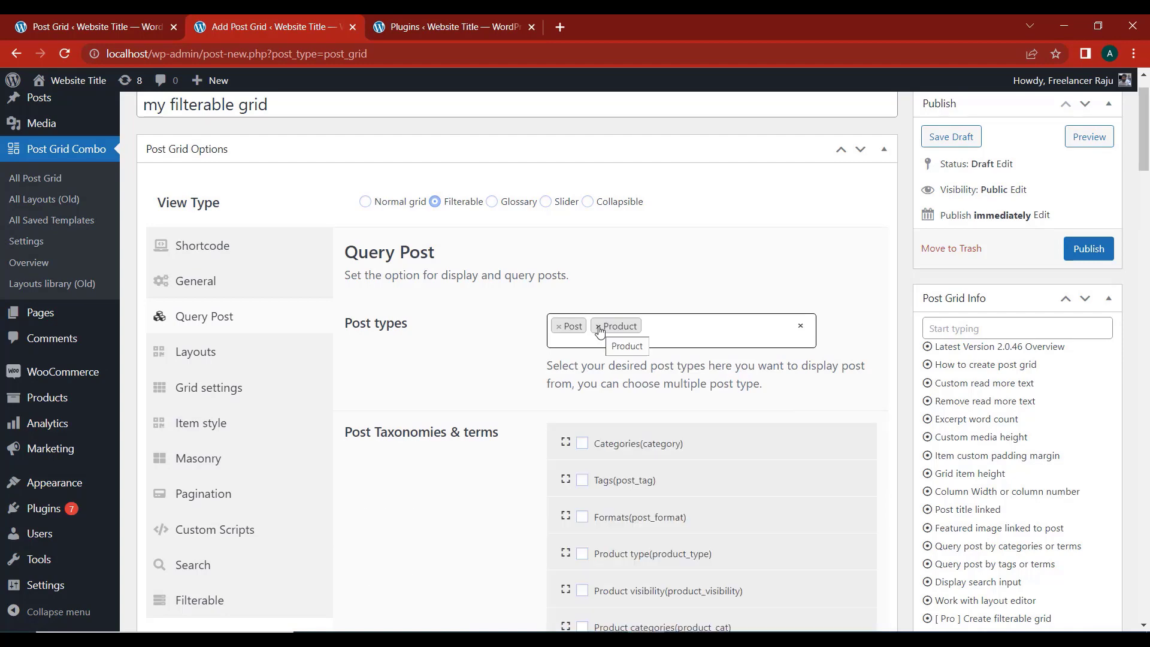
left_click(598, 328)
left_click(444, 338)
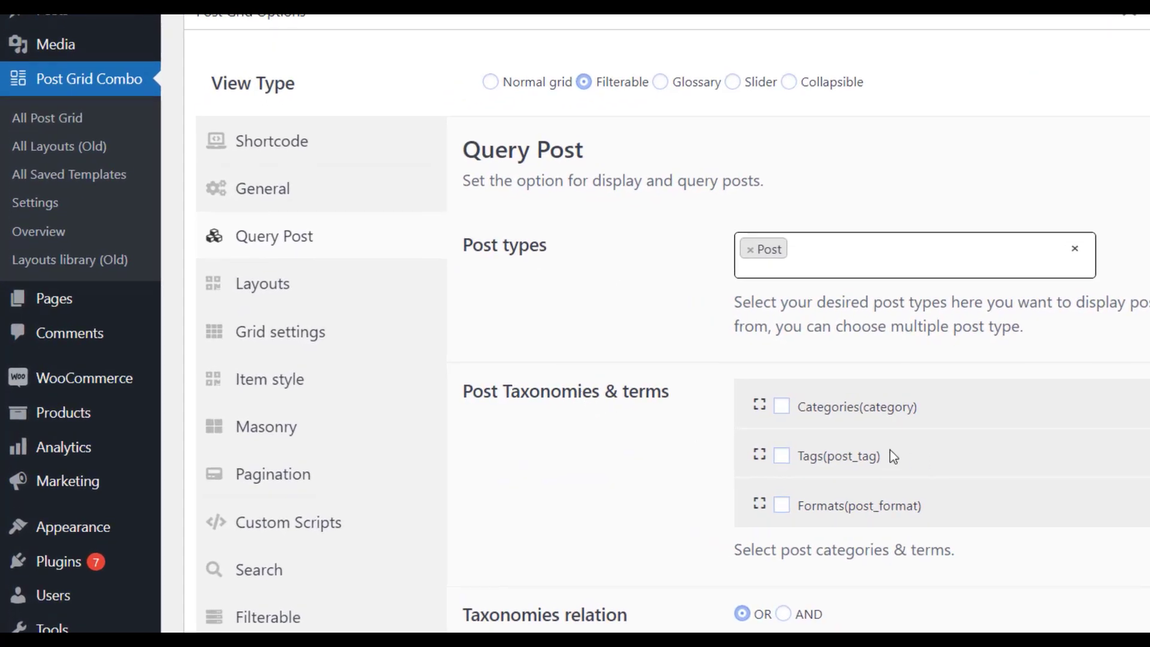
Enable the Categories taxonomy for the grid's query and select the terms Animal, Flower, Snake and Tree.
left_click(780, 408)
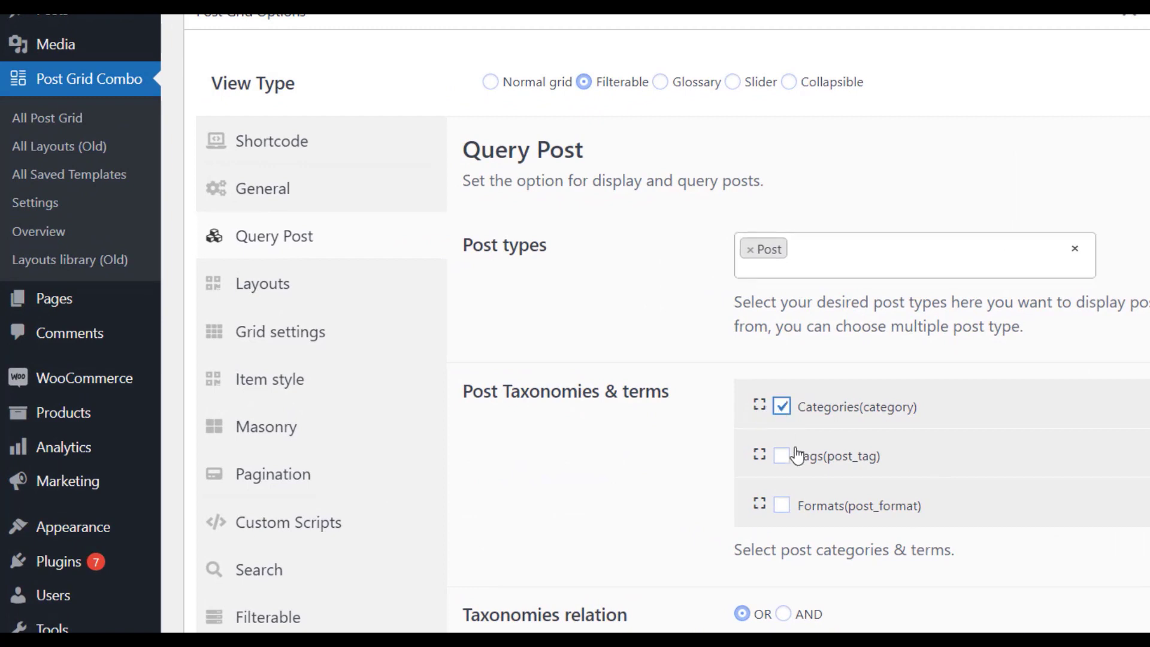
left_click(759, 407)
scroll(811, 385, "down", 2)
left_click(820, 368)
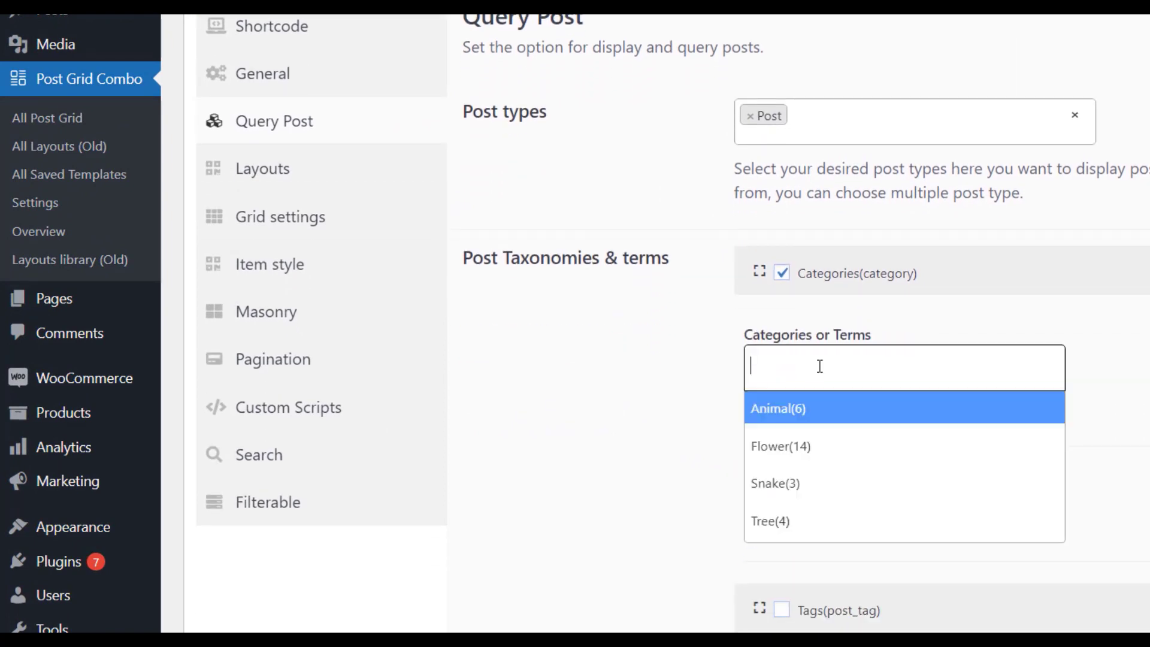
left_click(803, 424)
left_click(873, 367)
left_click(811, 457)
left_click(953, 364)
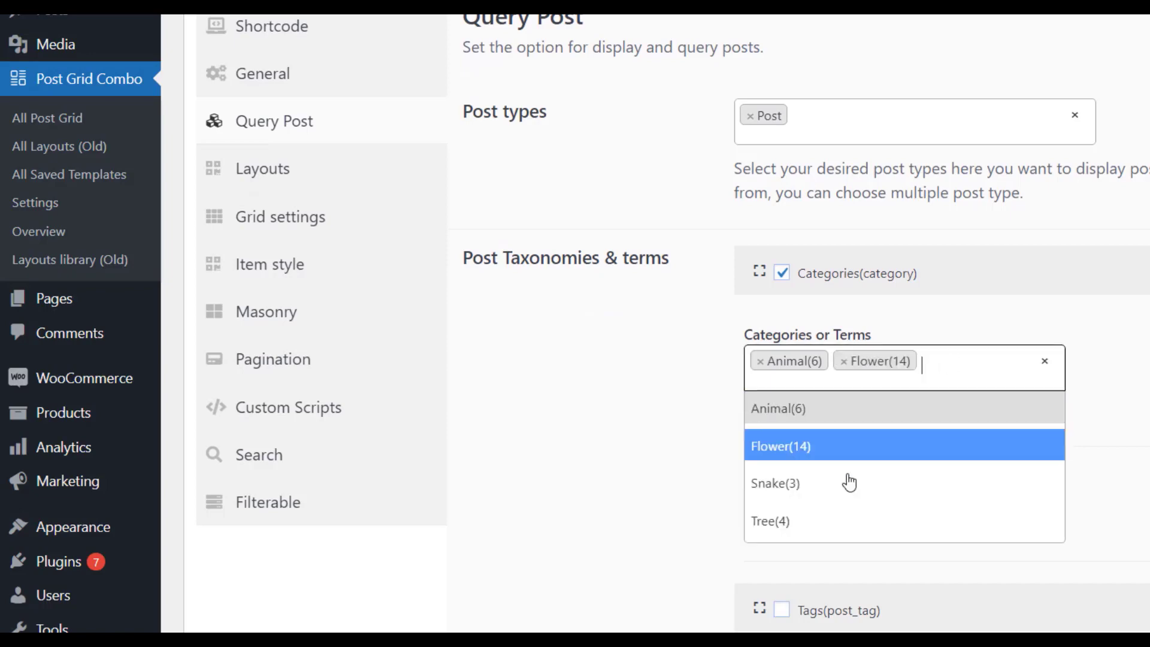
left_click(849, 482)
left_click(1047, 374)
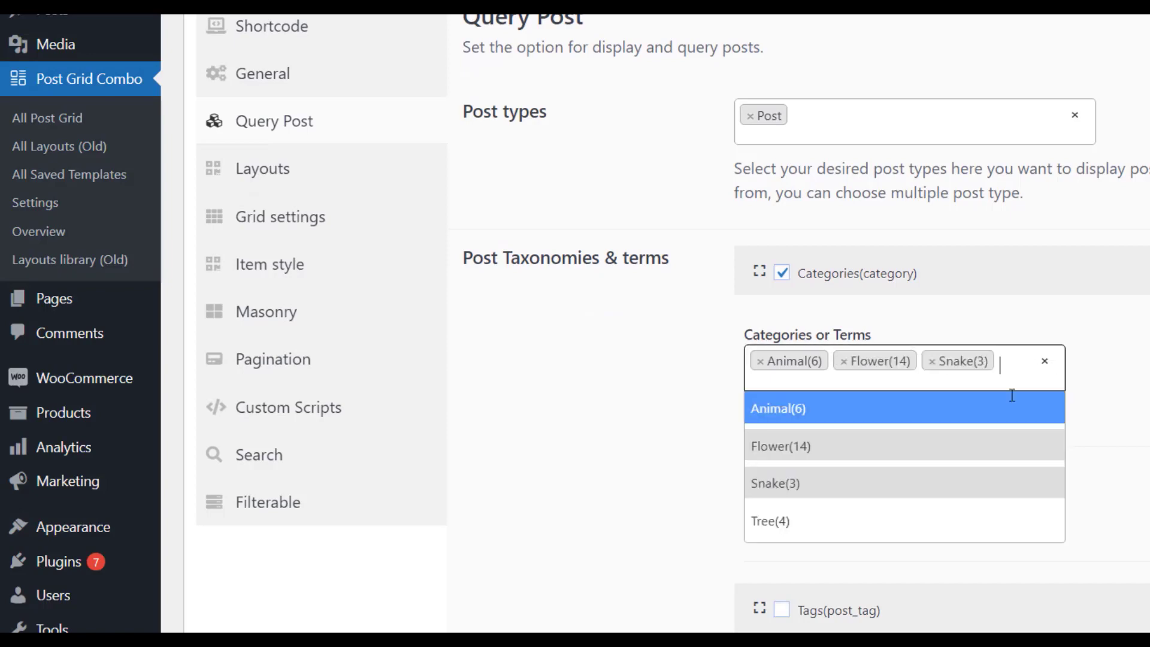
left_click(855, 525)
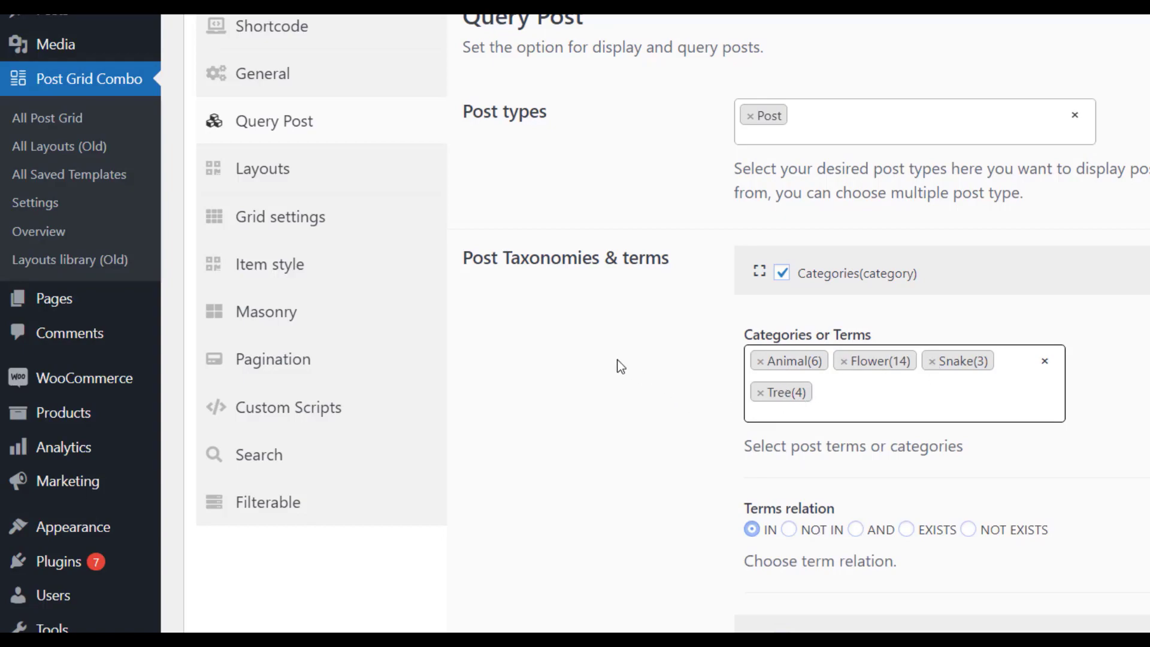
Review the remaining post query options and the filterable grid settings for menu display, items per page, nav styling and filter logic.
scroll(616, 327, "down", 15)
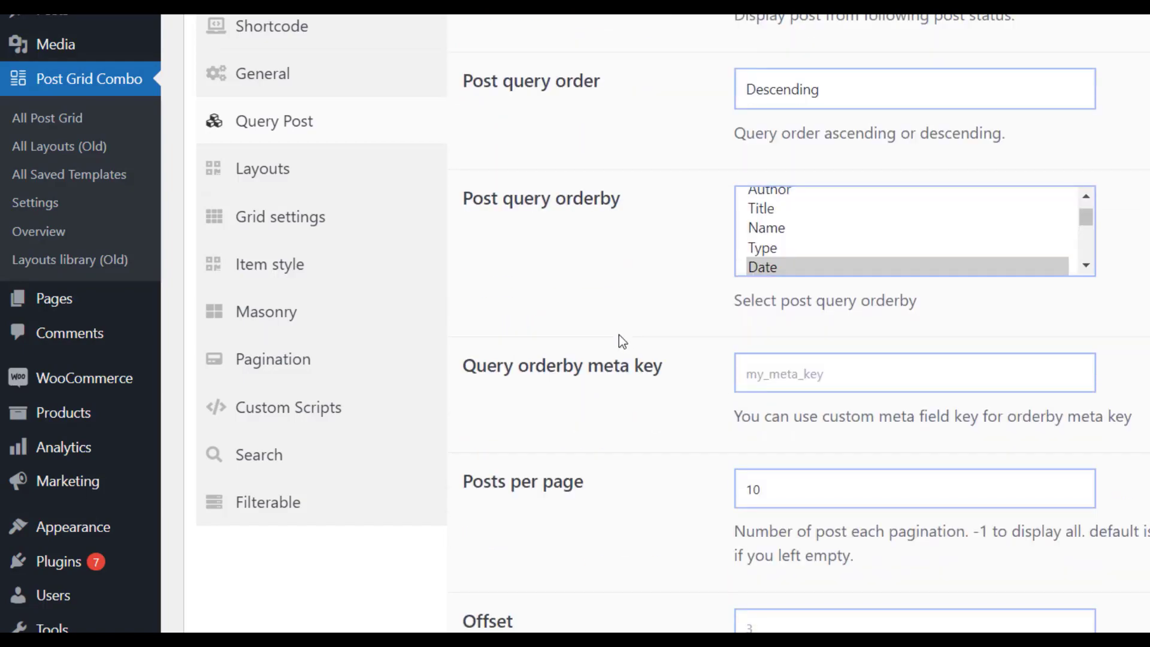
scroll(619, 334, "down", 6)
scroll(619, 333, "up", 20)
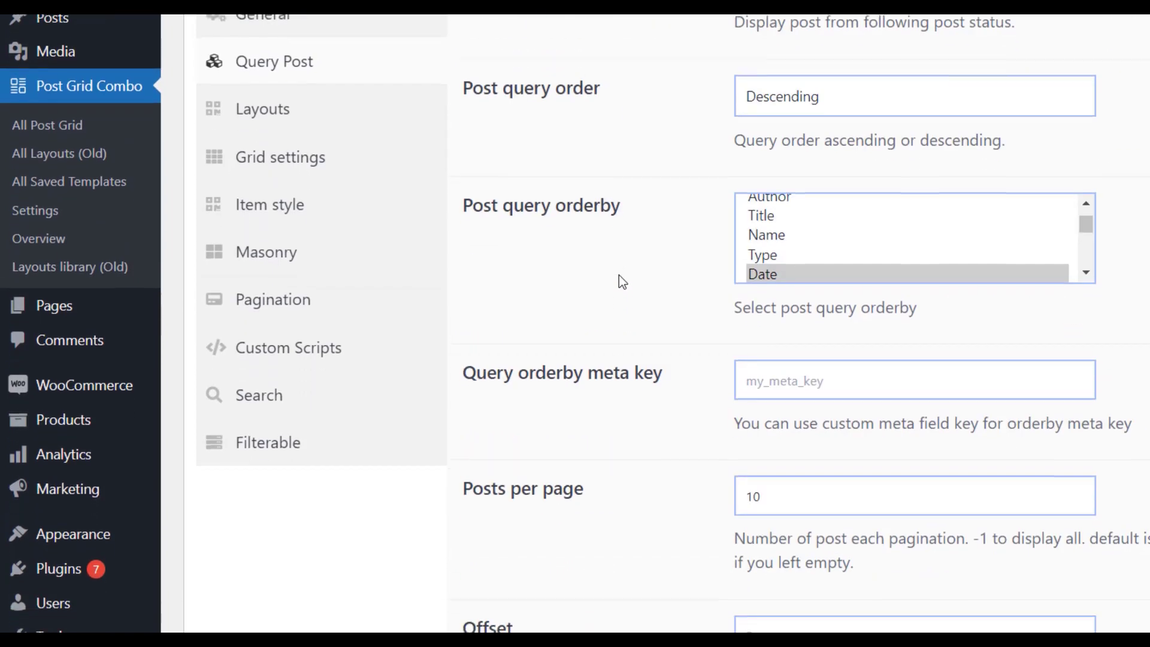
scroll(620, 239, "up", 9)
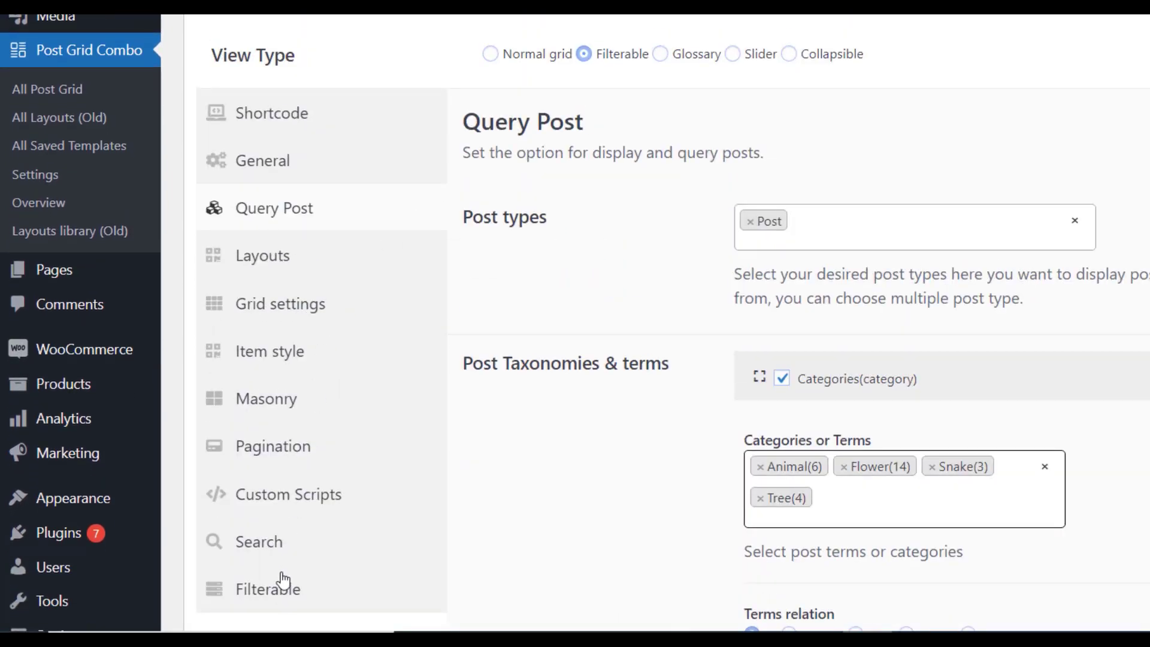
left_click(309, 602)
scroll(667, 204, "down", 13)
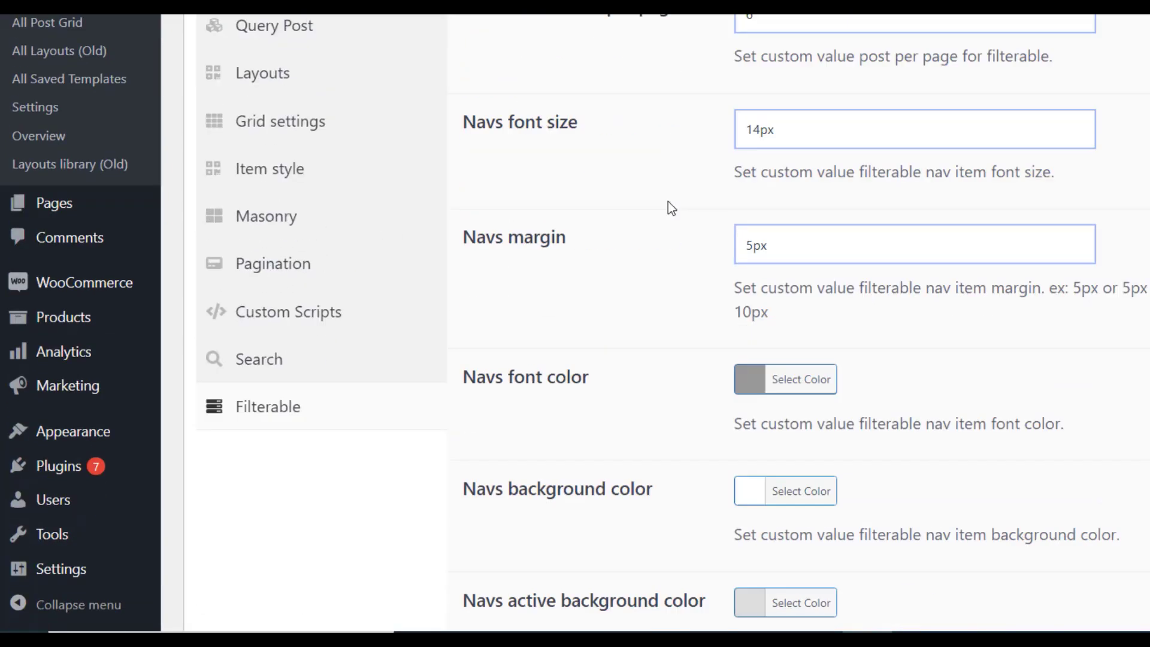
scroll(661, 264, "down", 11)
scroll(661, 264, "up", 12)
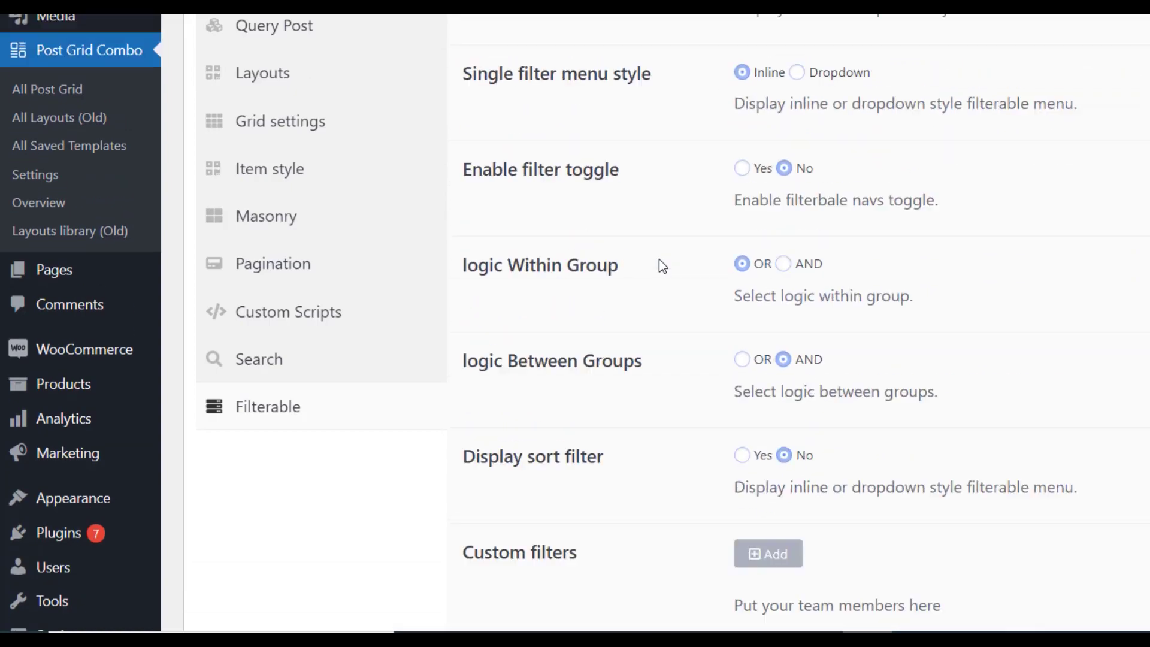
scroll(659, 259, "up", 8)
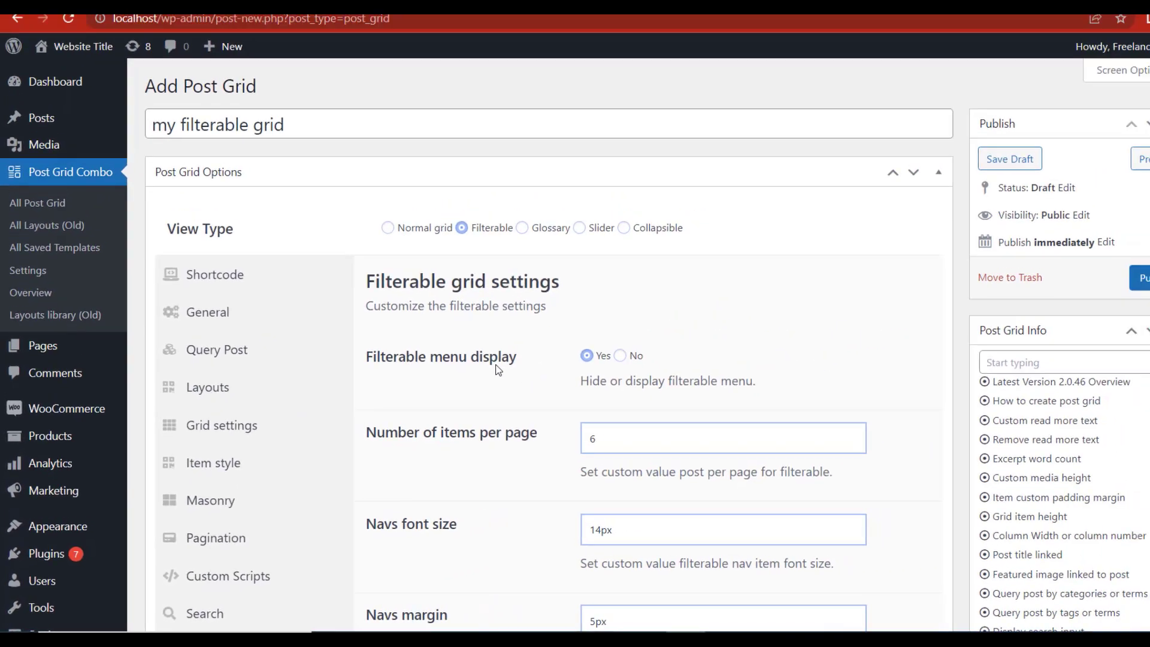
scroll(496, 370, "down", 3)
scroll(808, 432, "up", 3)
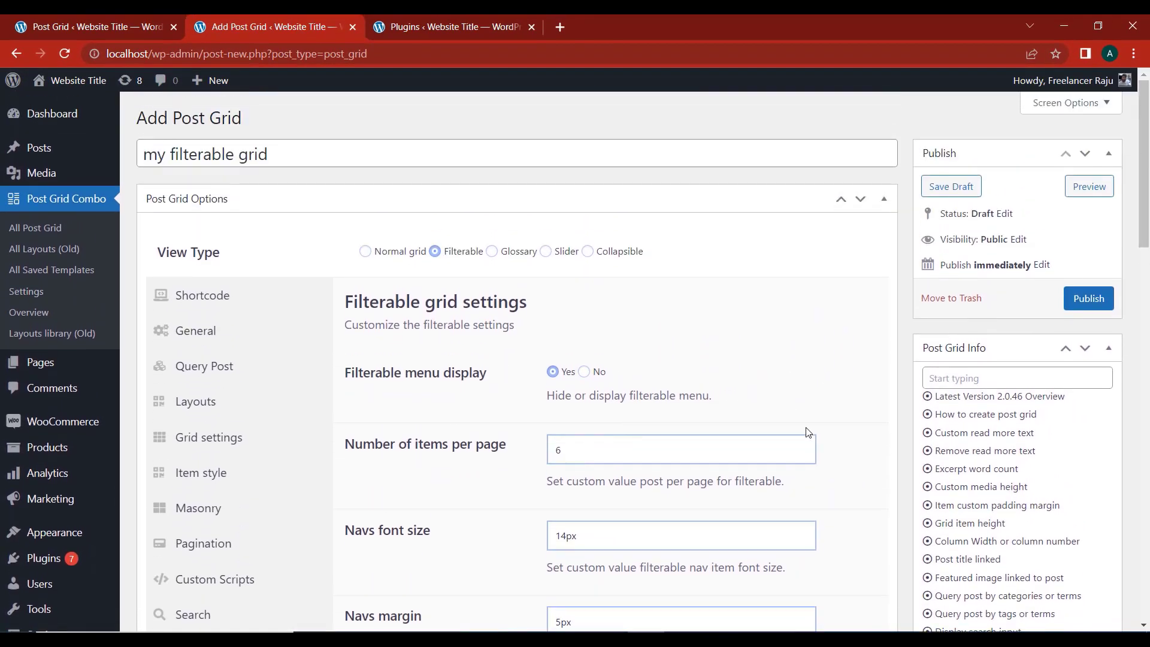
Publish the post grid and copy its shortcode from the list of all post grids.
left_click(1091, 305)
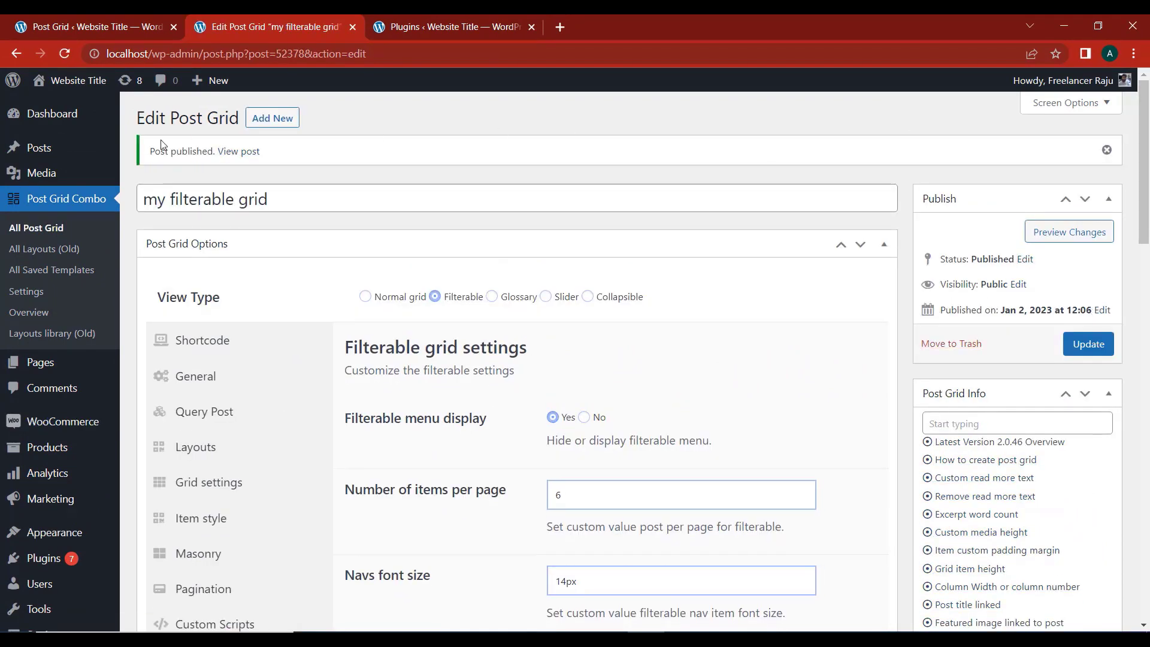
left_click(45, 234)
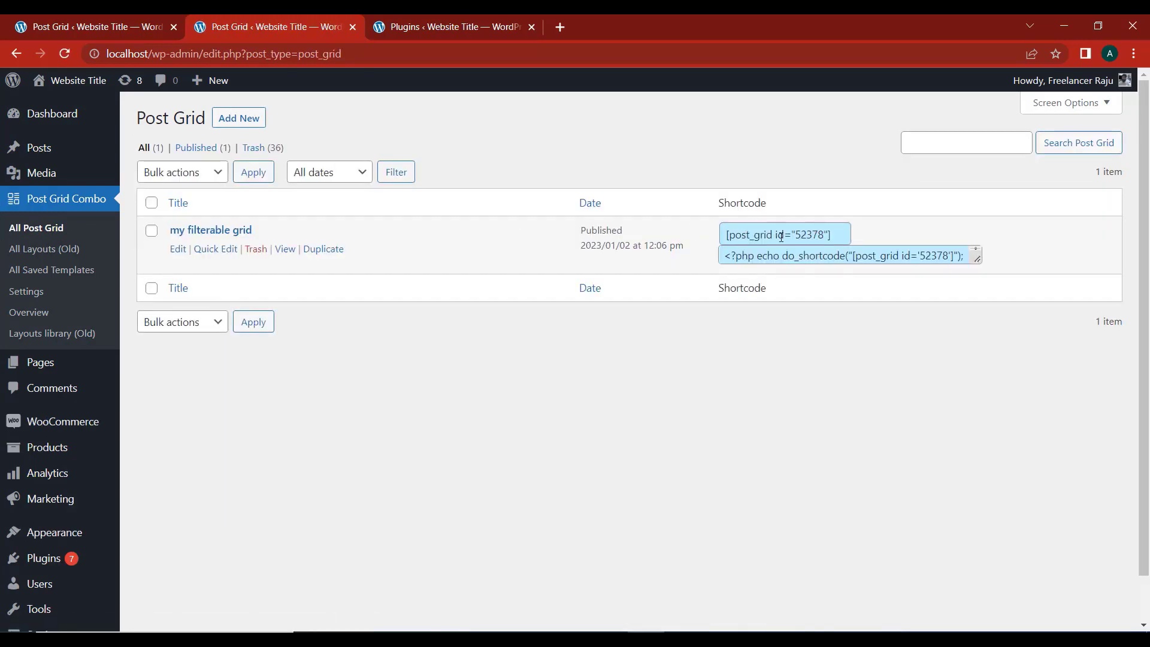
left_click(781, 236)
right_click(781, 235)
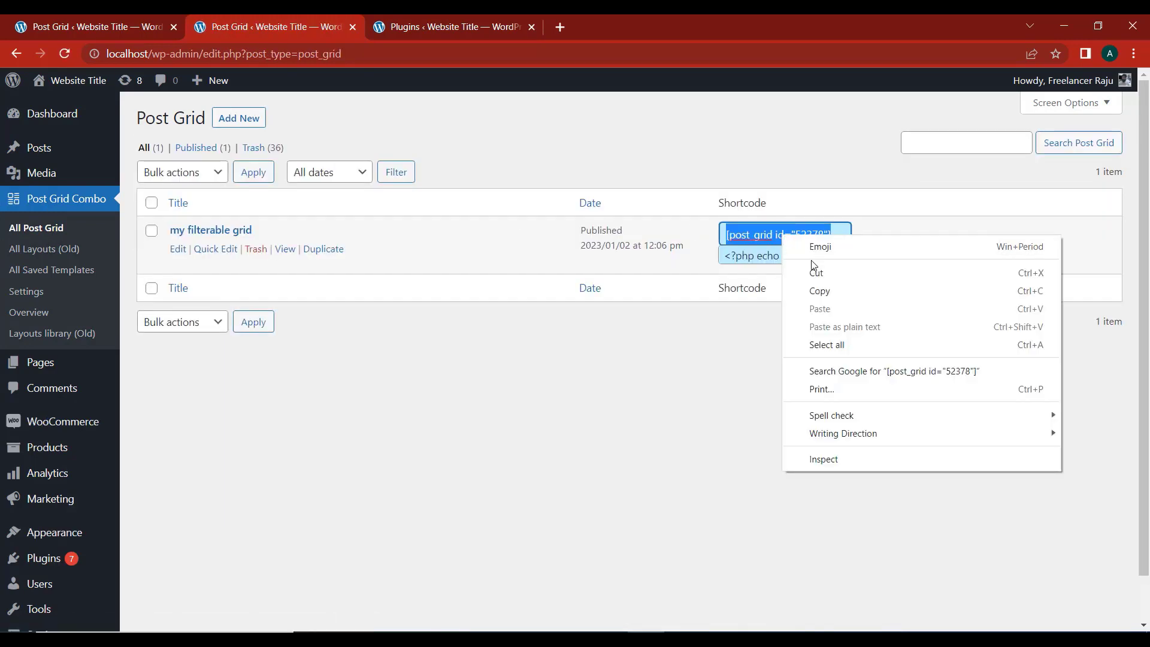
left_click(829, 300)
Create a new page titled "My Filterable Grid" with a Shortcode block containing the copied [post_grid id="52378"].
mouse_move(36, 367)
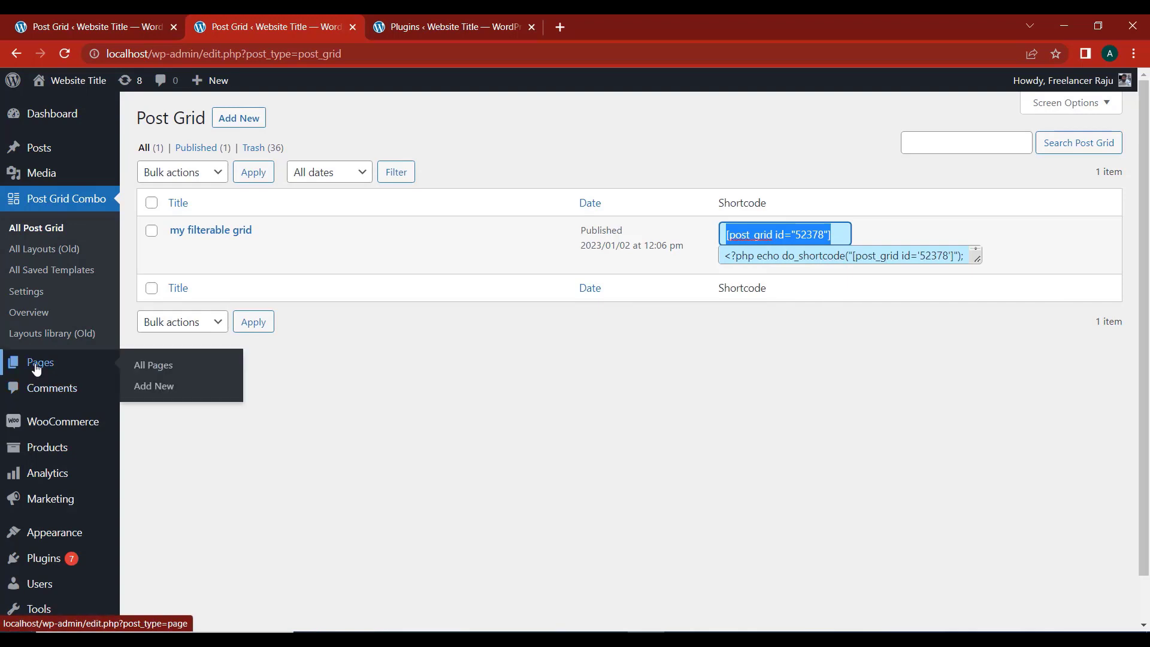
middle_click(163, 386)
left_click(590, 25)
left_click(149, 115)
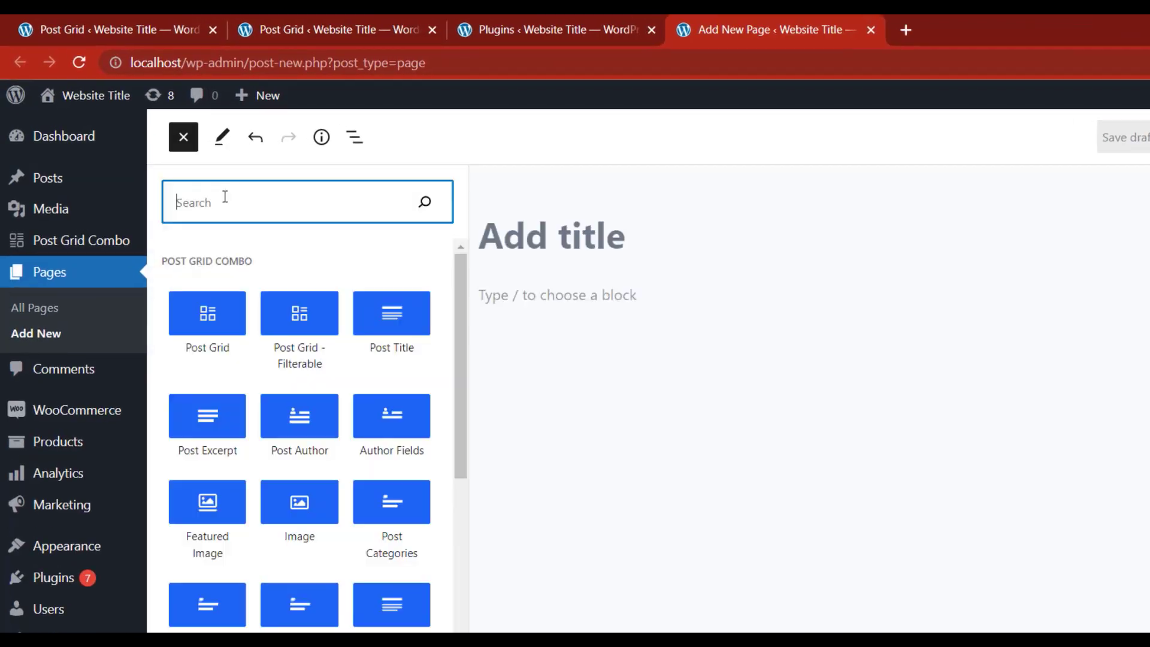
type("s")
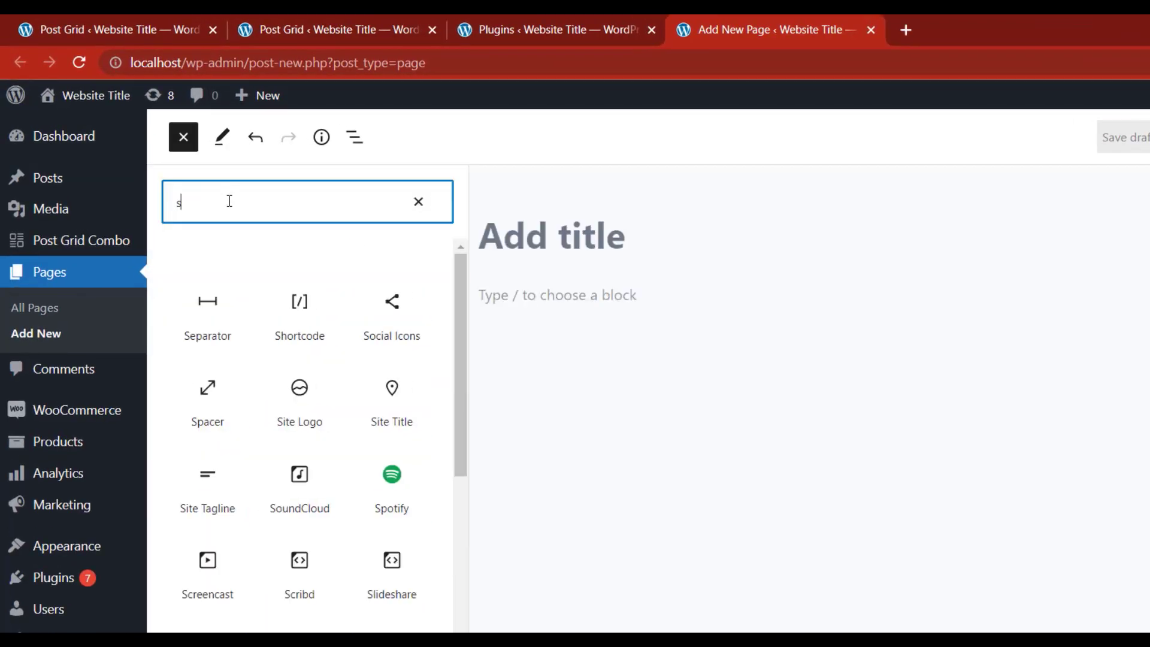
left_click(308, 334)
right_click(375, 284)
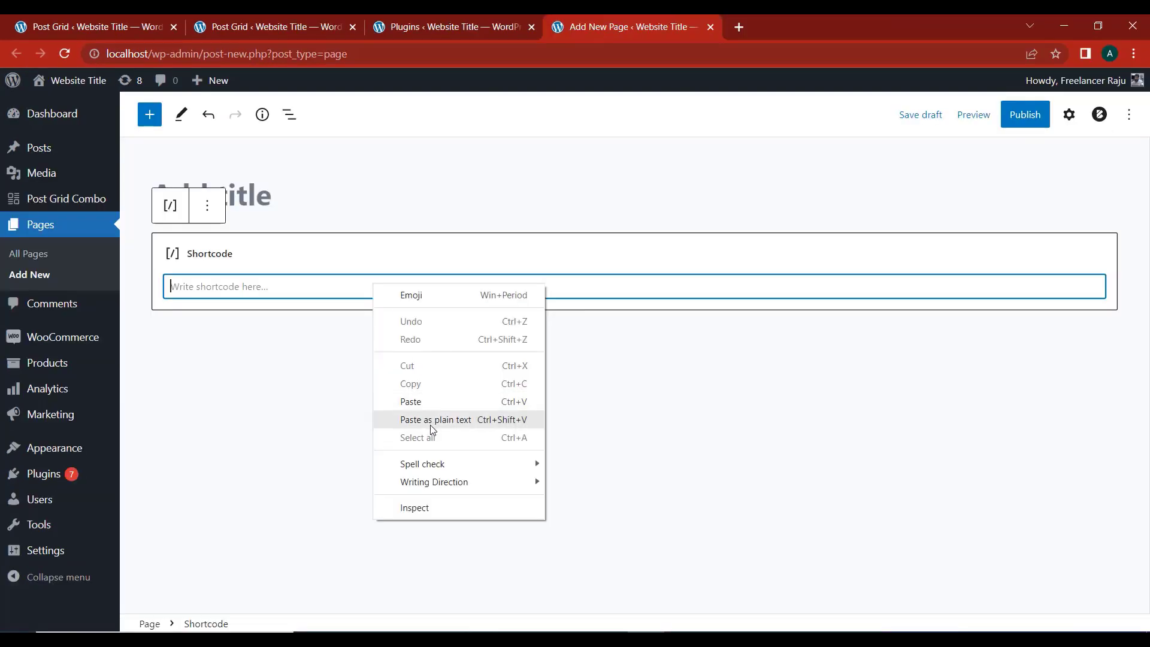
left_click(426, 405)
left_click(273, 197)
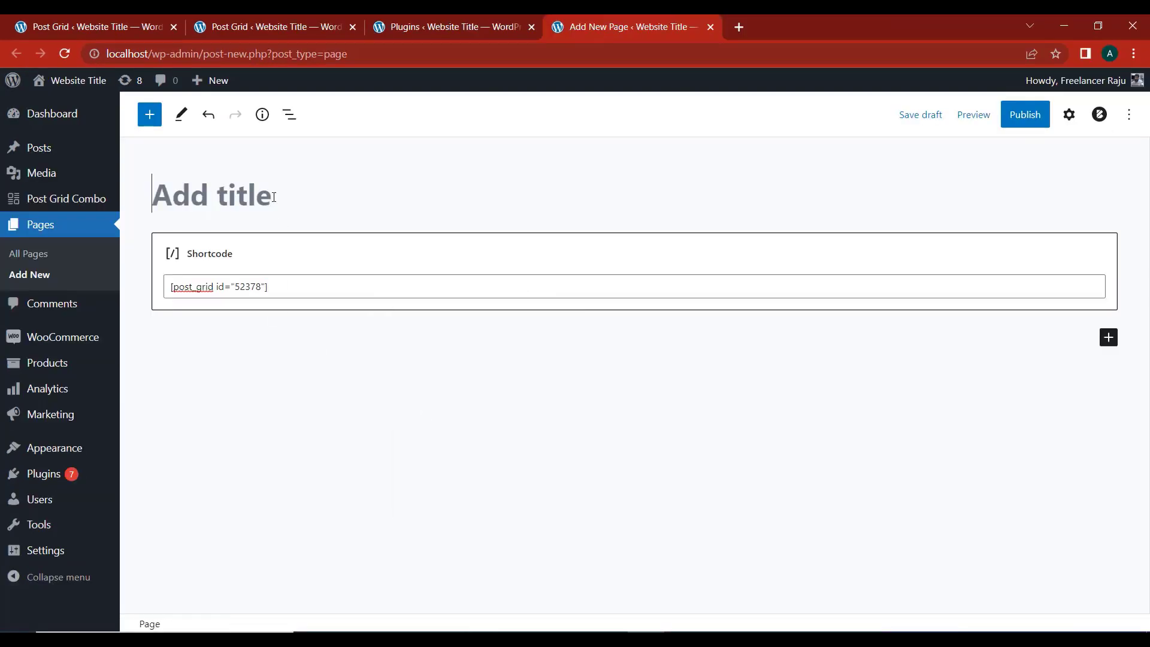
type("My Filterable Grid")
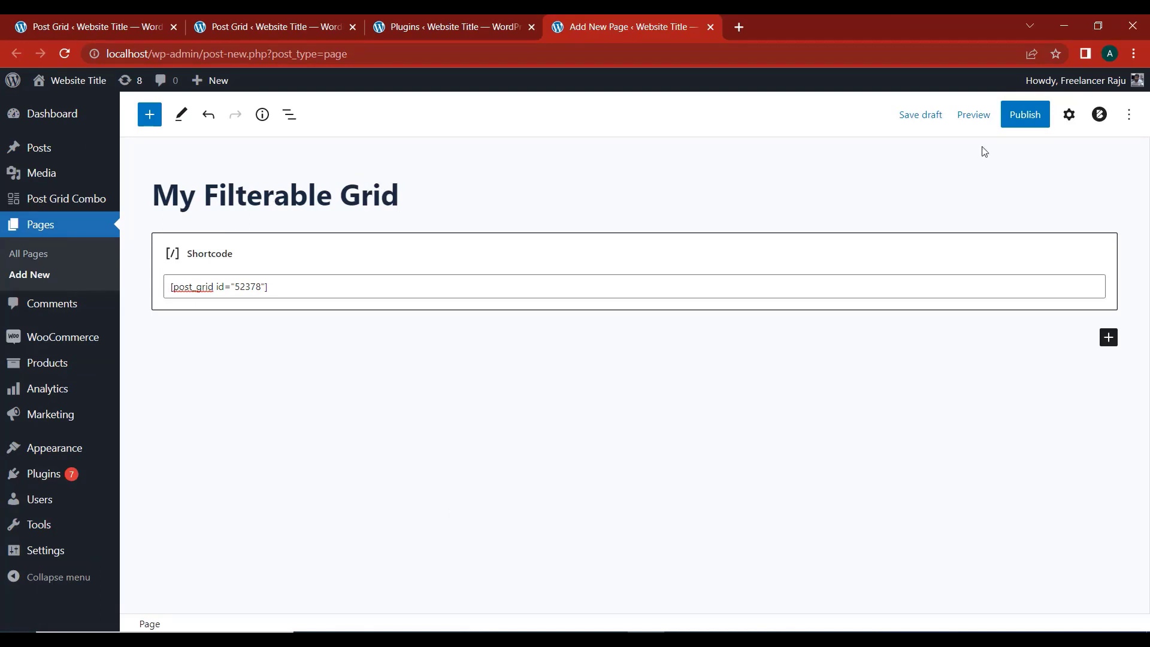
Publish the "My Filterable Grid" page and open its live view.
left_click(1026, 119)
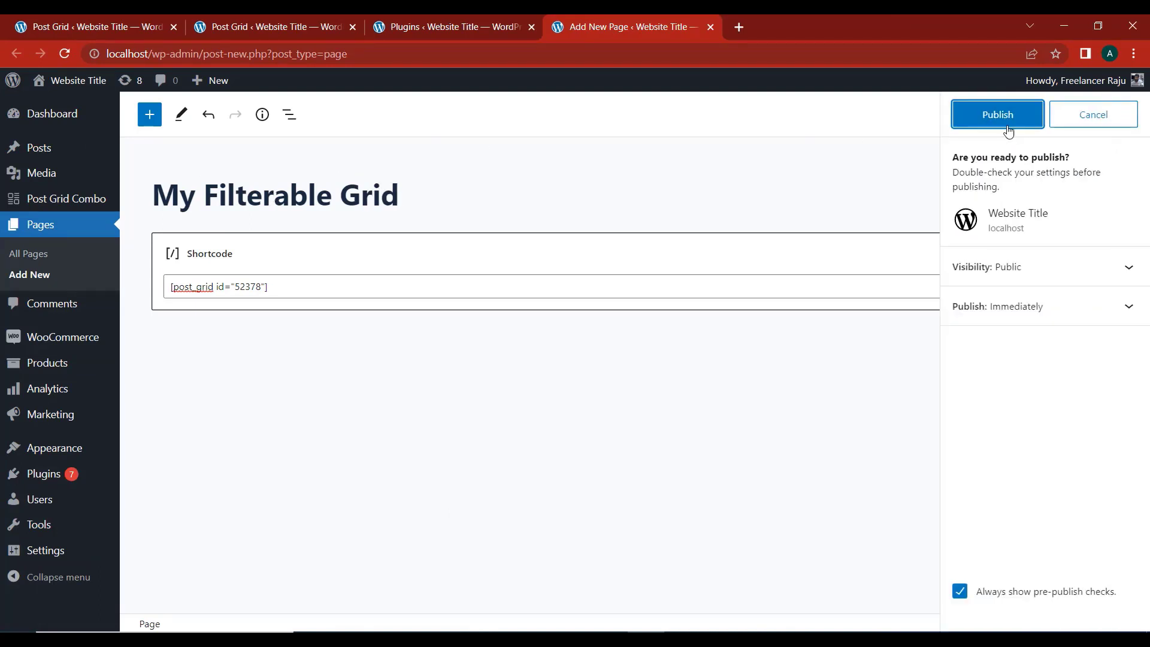
left_click(998, 123)
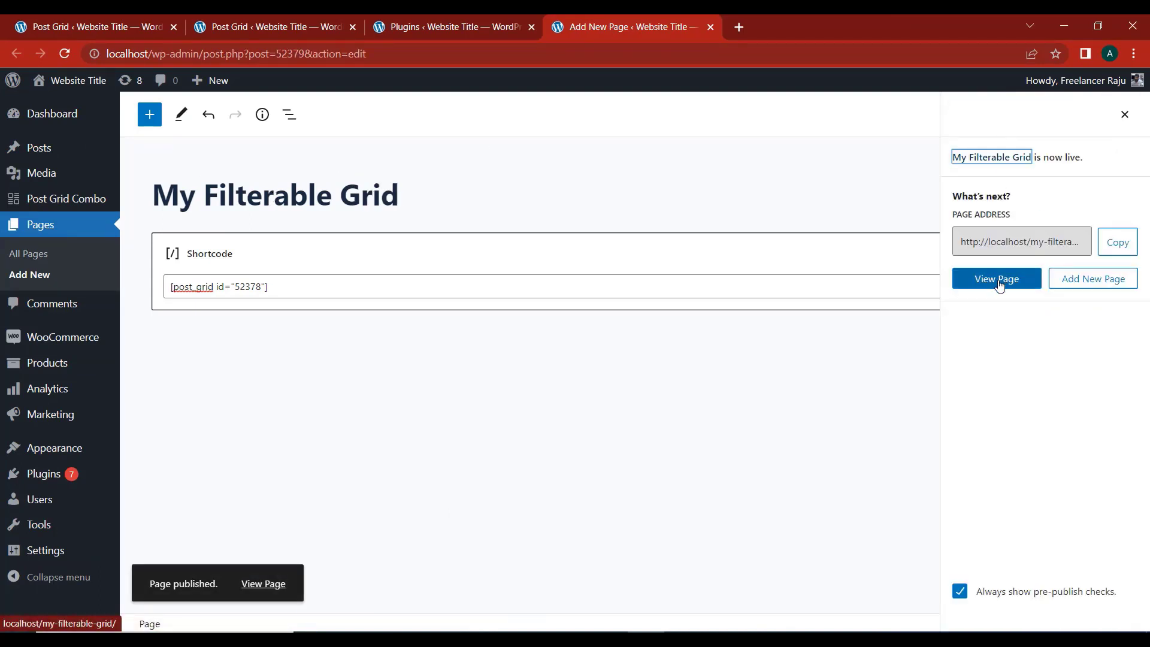
left_click(998, 279)
Test the grid's Flower, Snake, Tree and Animal filters on the published page.
scroll(272, 298, "down", 3)
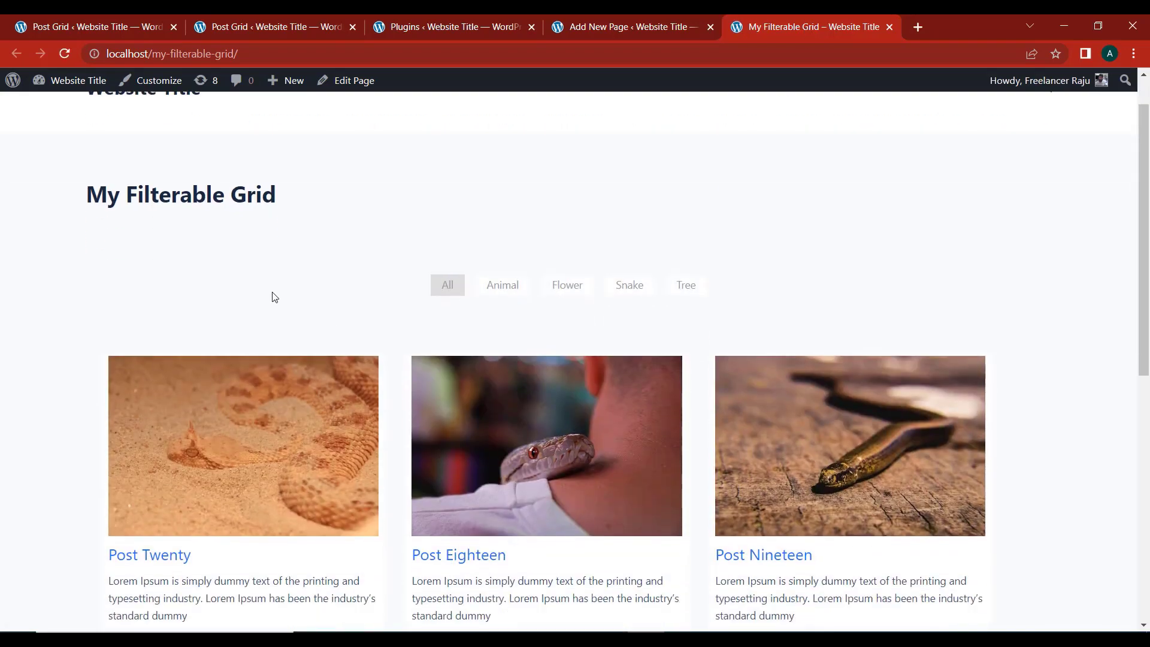
scroll(841, 421, "up", 1)
left_click(565, 235)
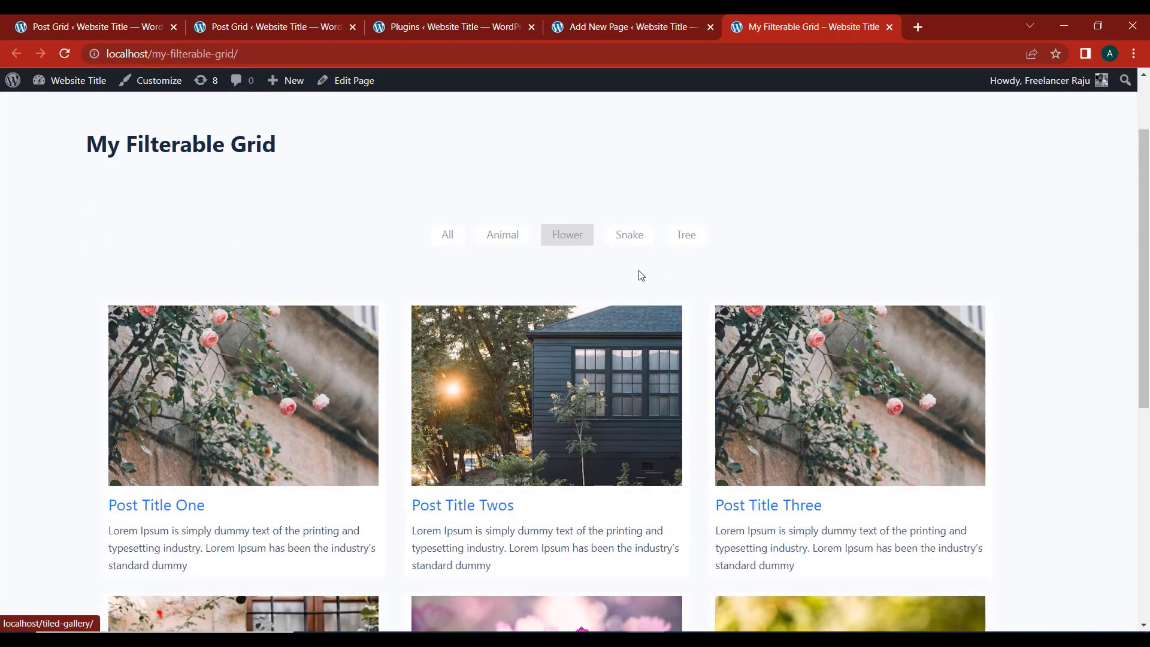
left_click(636, 234)
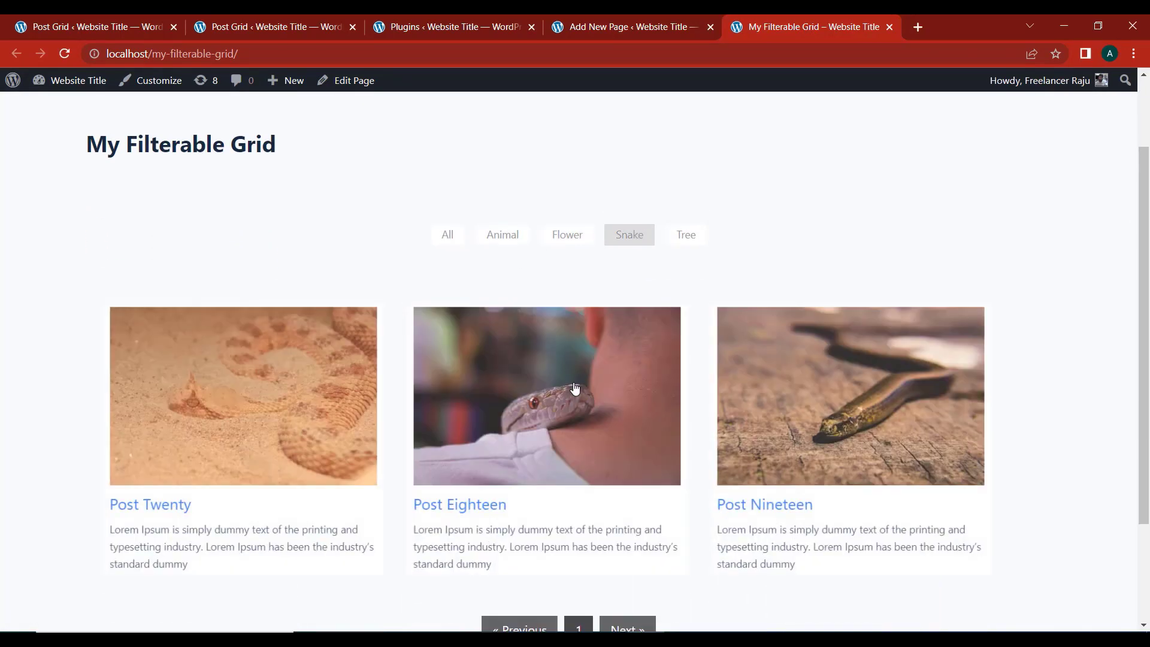
left_click(686, 242)
left_click(514, 239)
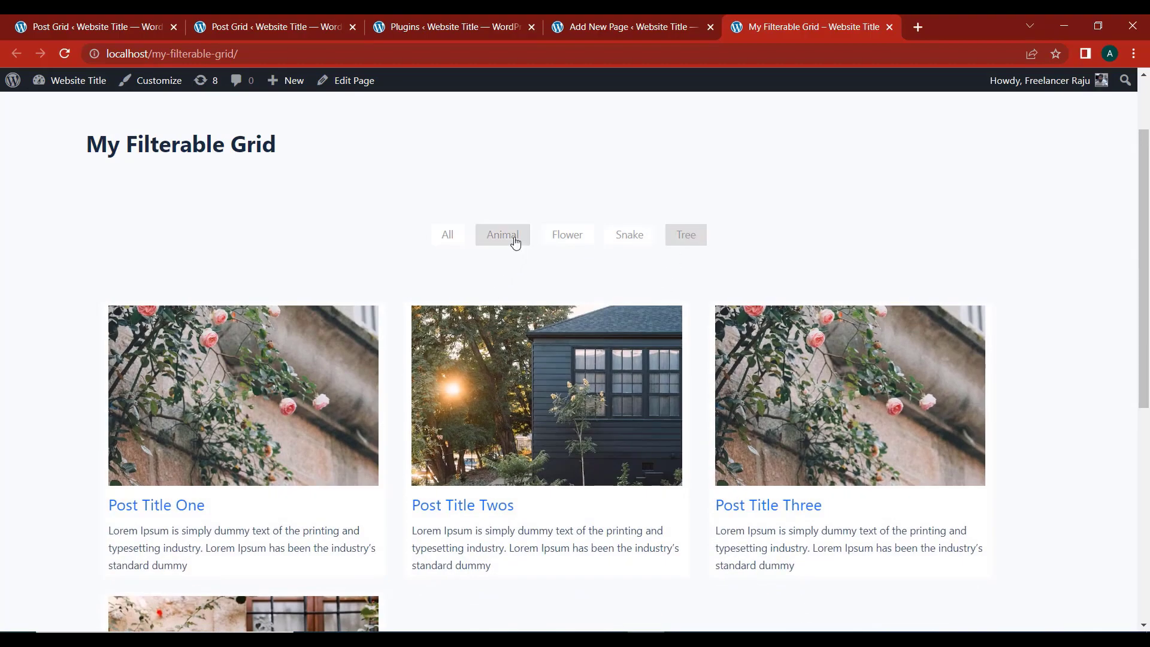
scroll(489, 406, "down", 2)
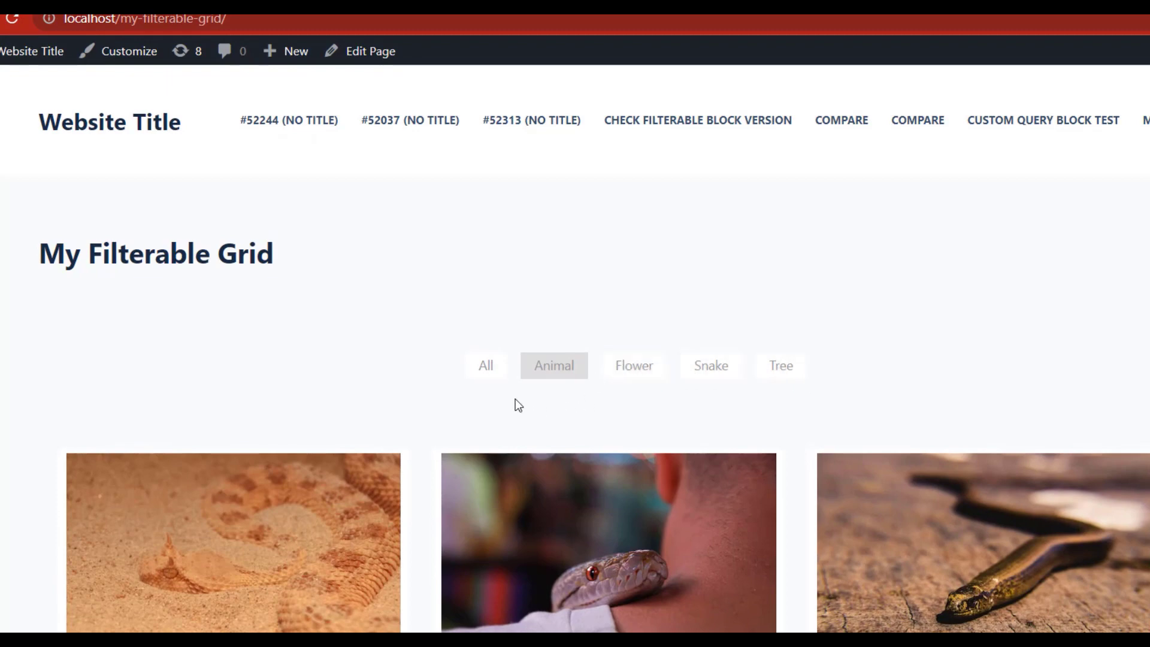
Return to the post grid editor and review the category terms and taxonomy options in the post query.
left_click(271, 27)
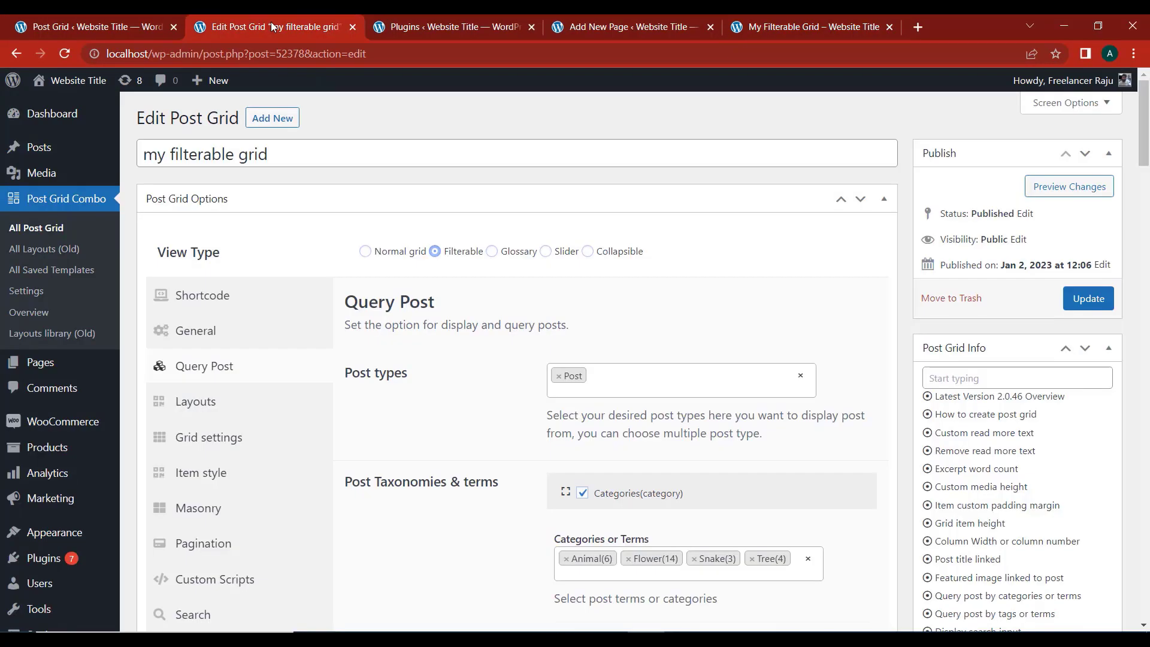
scroll(349, 361, "down", 2)
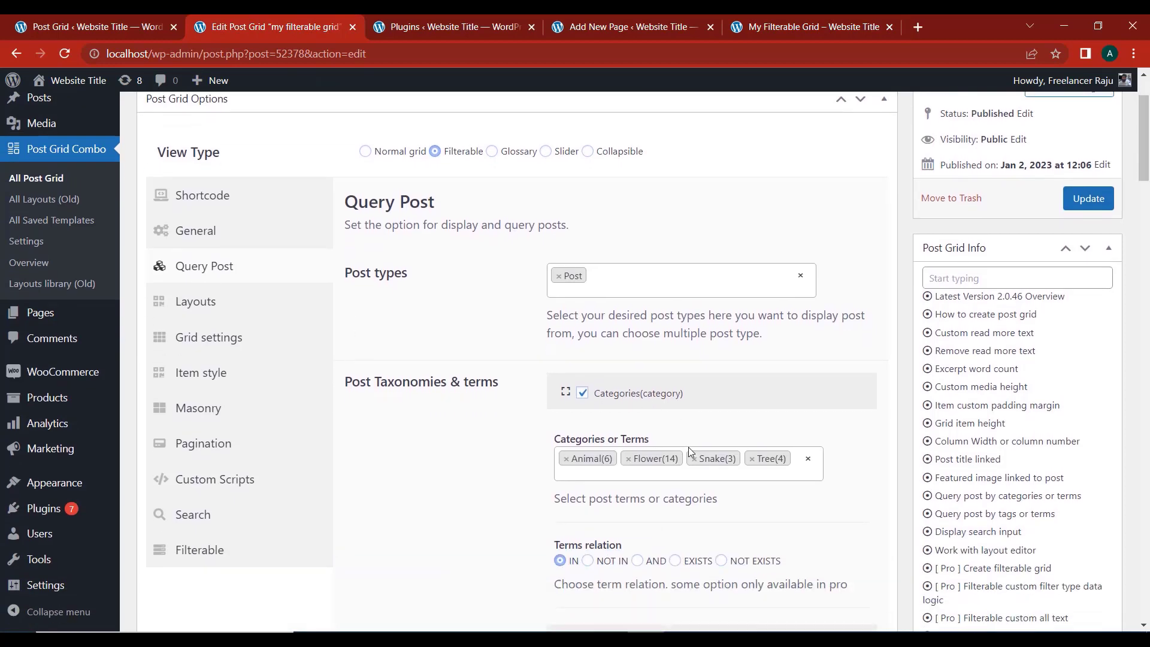
left_click(807, 472)
scroll(473, 431, "down", 2)
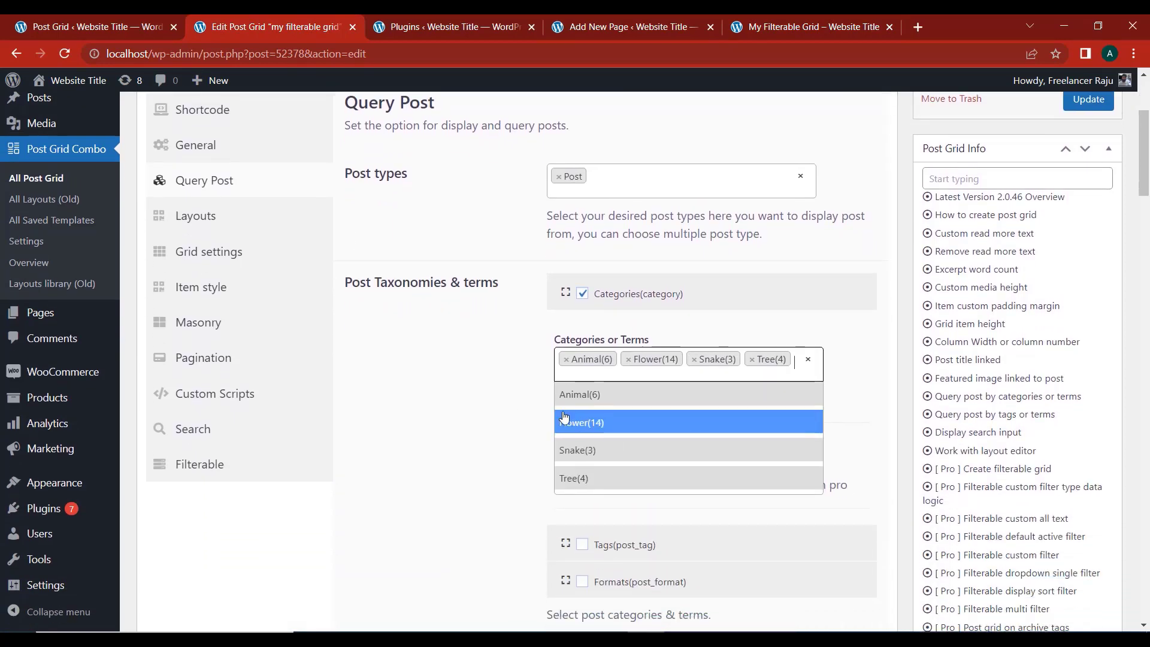
left_click(432, 391)
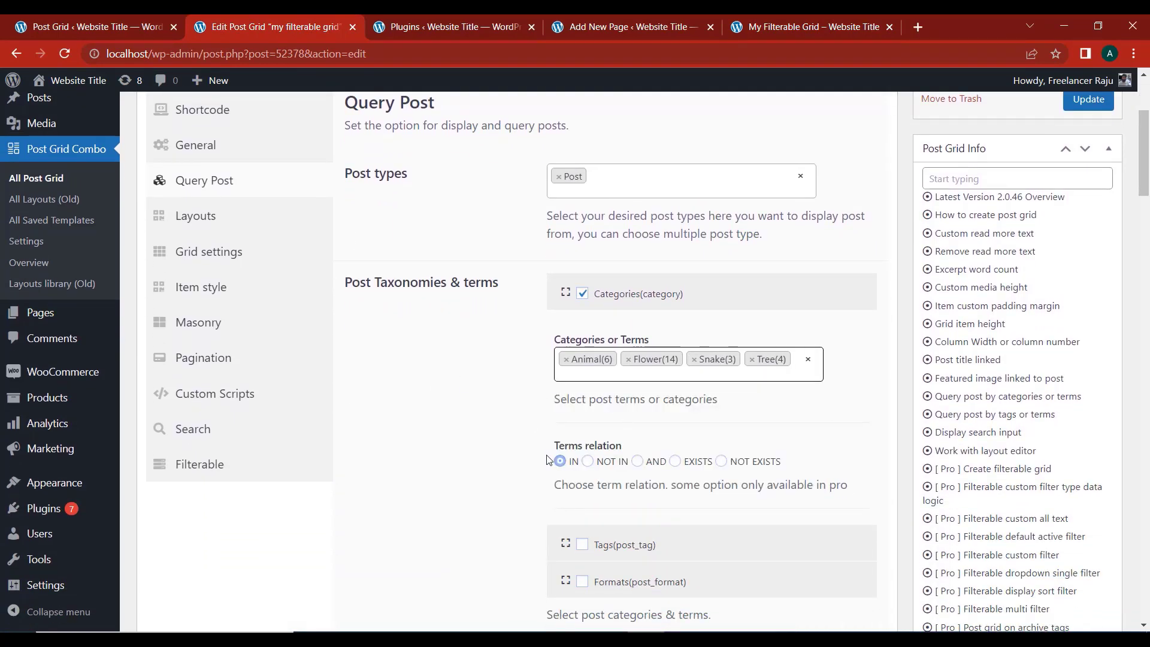
scroll(539, 456, "up", 3)
scroll(455, 437, "down", 5)
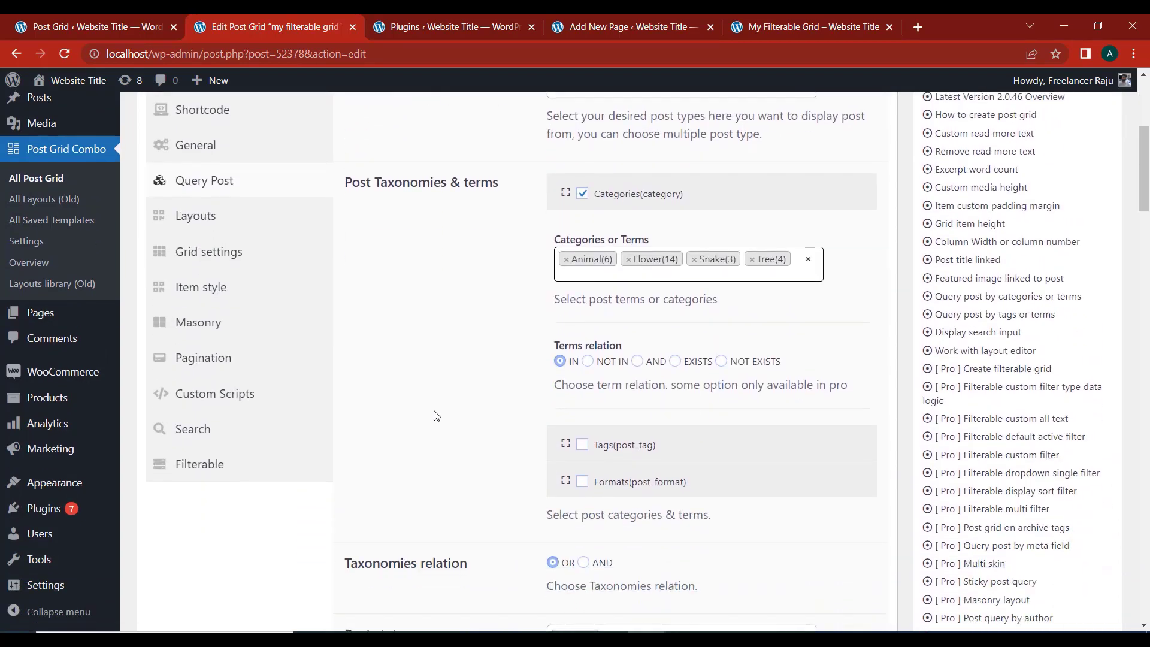
scroll(359, 456, "down", 4)
Set the filterable grid's "Filter by" option to Custom.
left_click(256, 517)
scroll(457, 377, "up", 2)
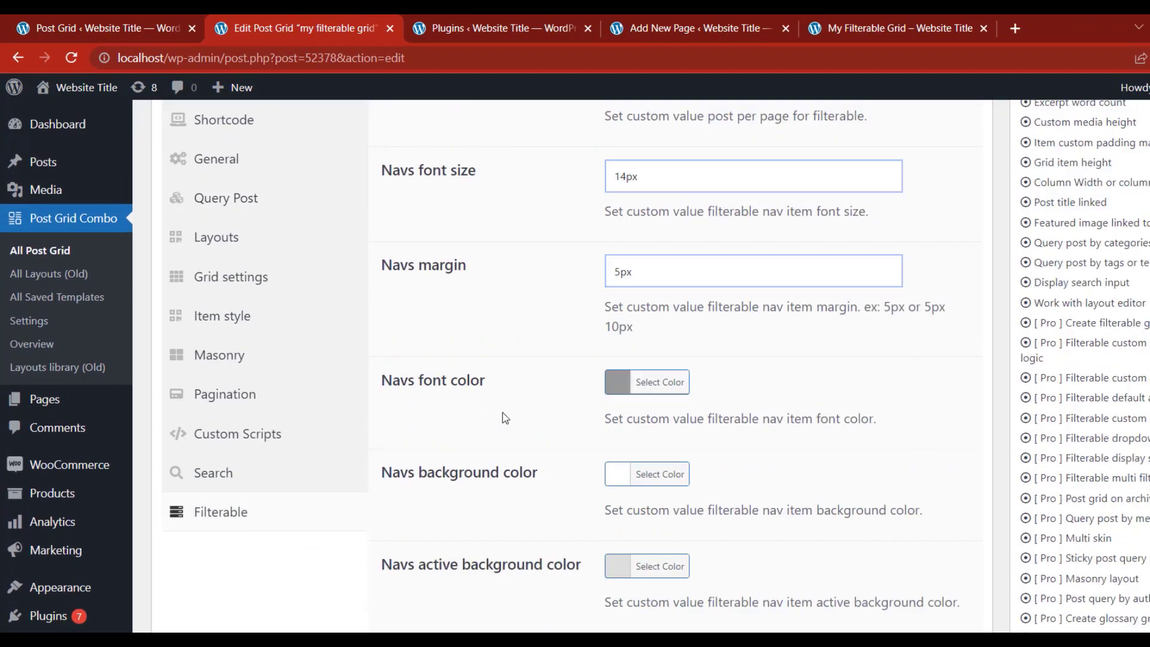
scroll(505, 418, "up", 5)
scroll(505, 418, "down", 10)
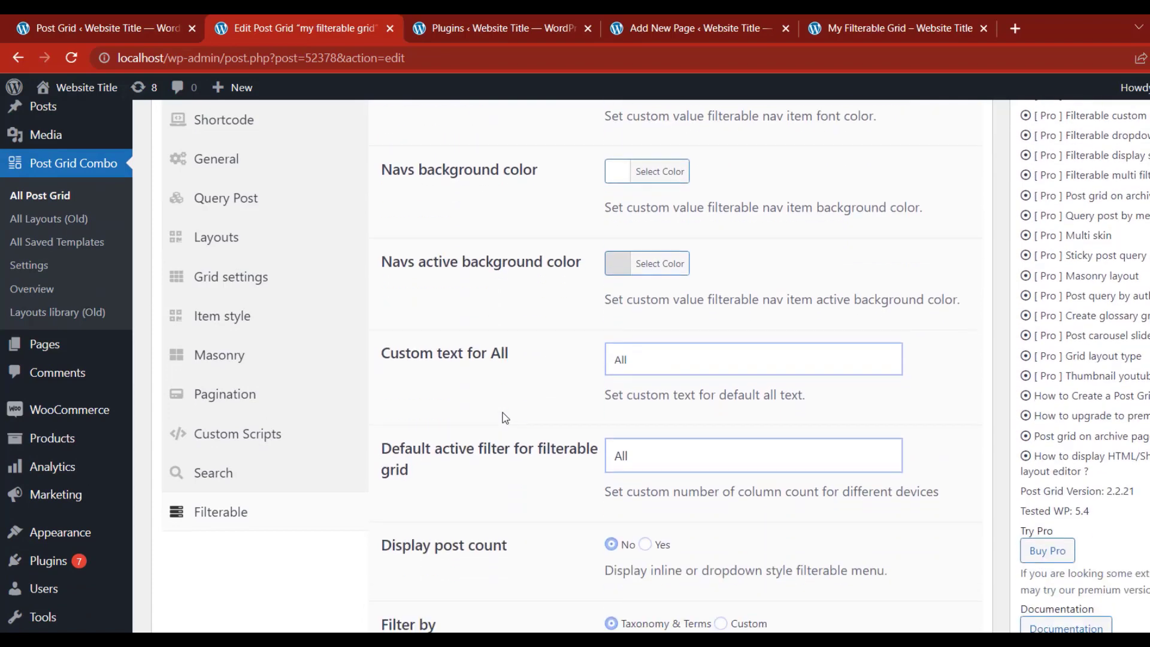
scroll(497, 428, "down", 3)
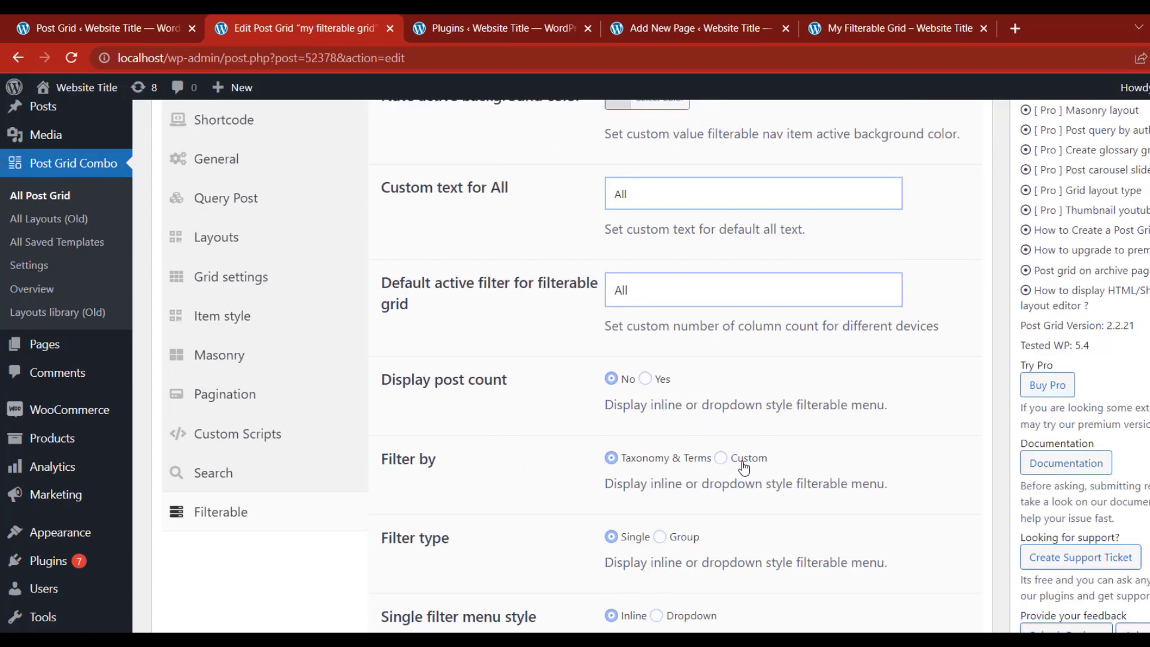
left_click(744, 462)
Add an entry under Custom filters and expand its settings, comparing them with the filter menu on the published page.
scroll(449, 382, "down", 8)
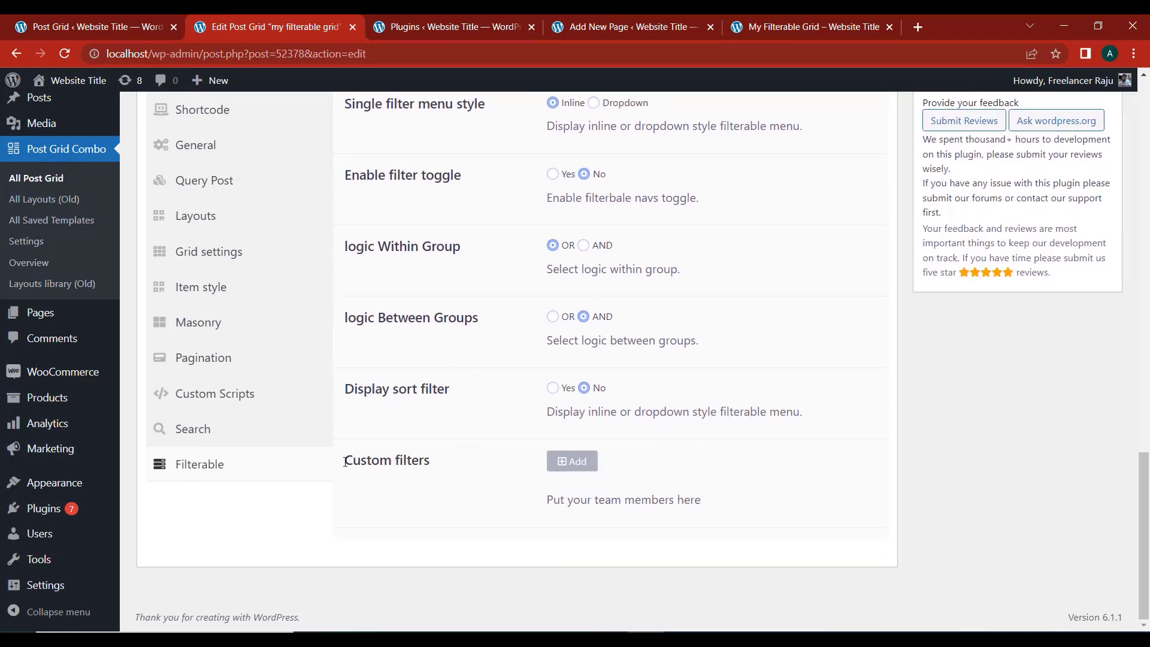
left_click_drag(430, 461, 348, 461)
left_click(343, 466)
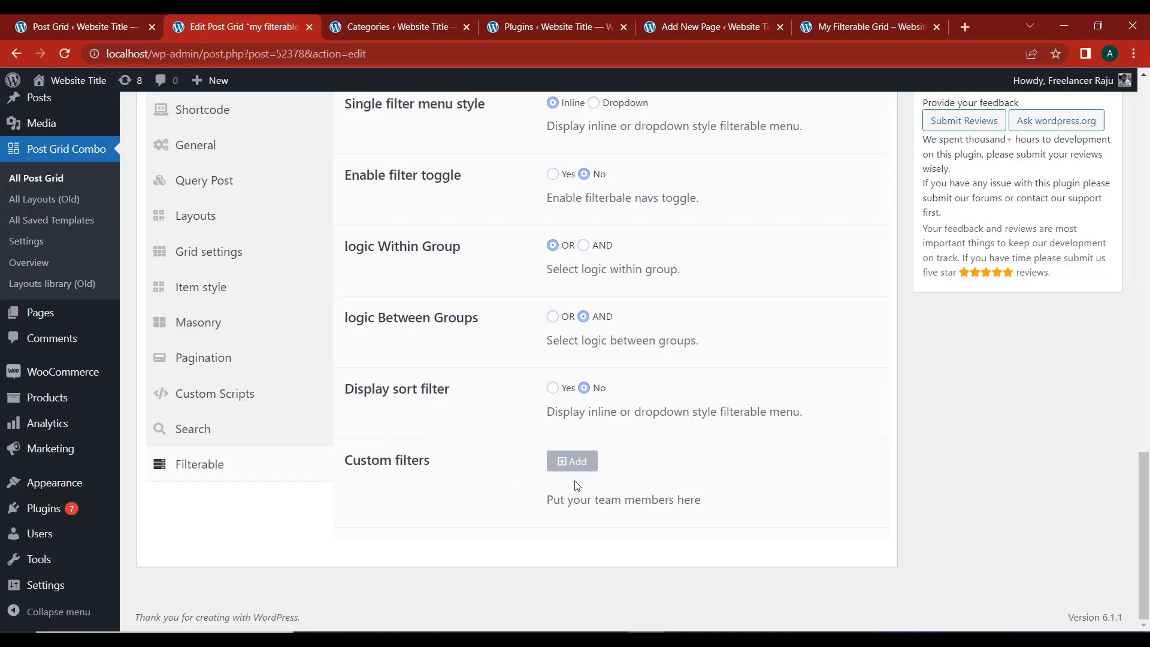
left_click(557, 463)
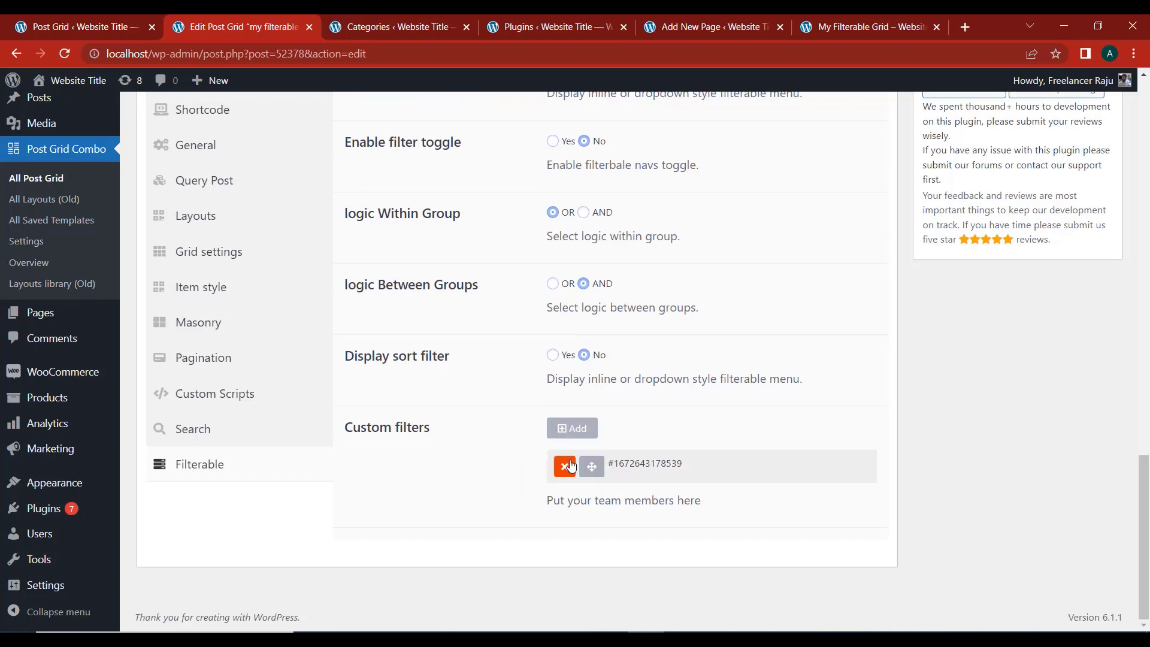
left_click(659, 466)
scroll(659, 466, "down", 4)
left_click(845, 29)
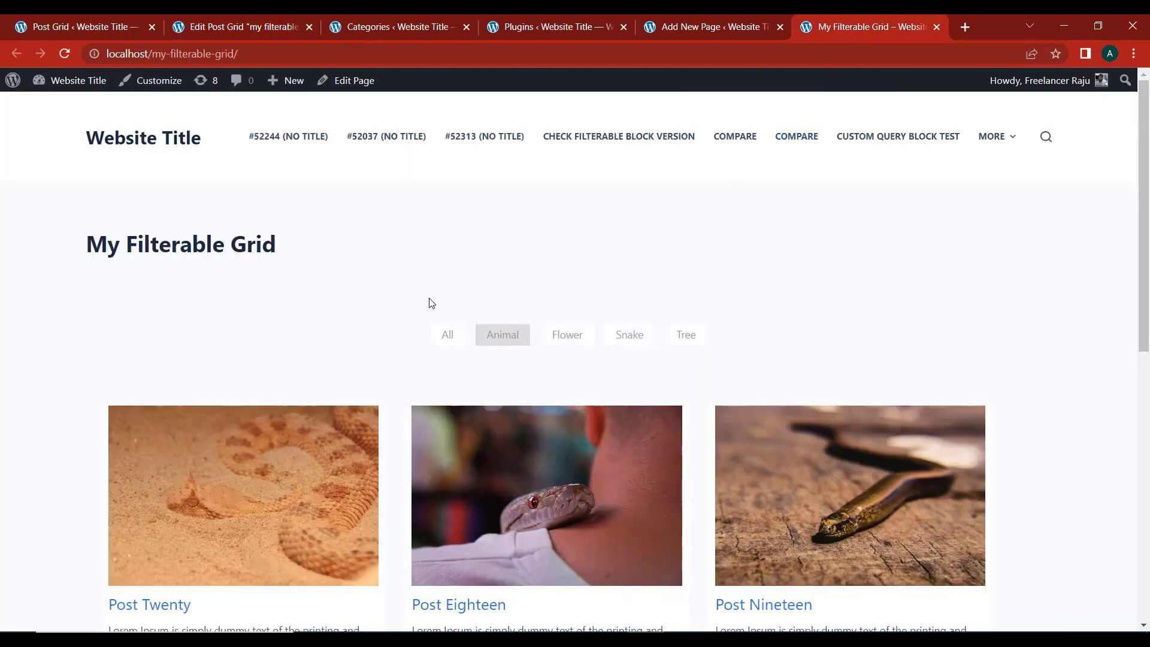
left_click(267, 28)
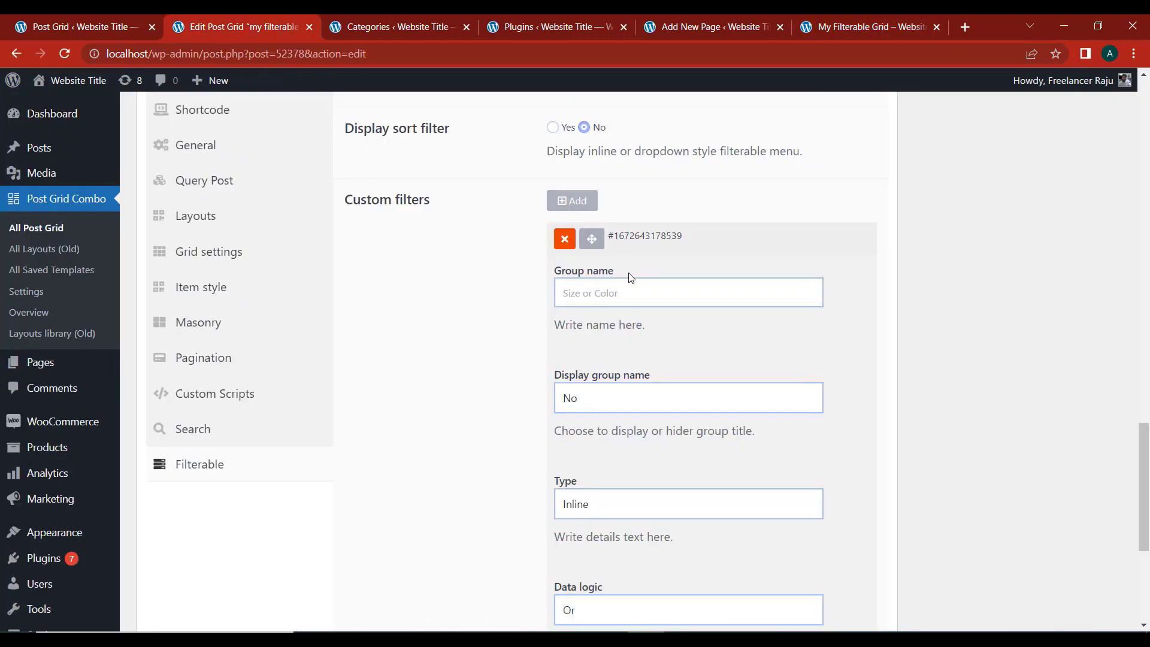
scroll(659, 242, "down", 5)
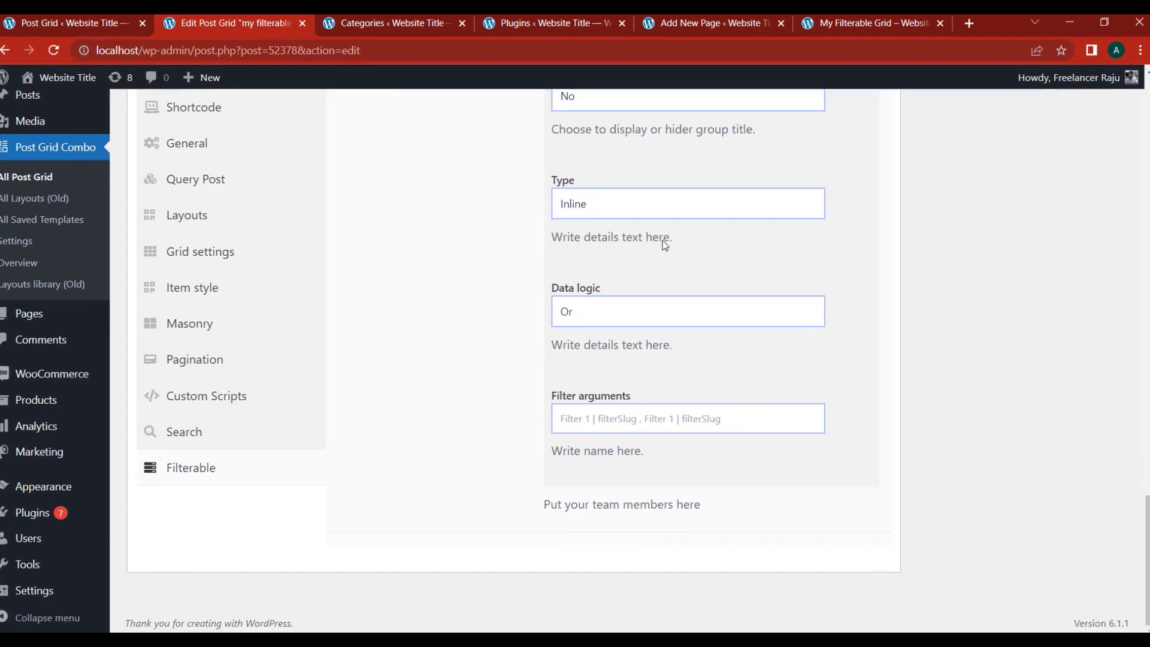
Start the custom filter's arguments with the label "Flowerrrrrr" followed by the | separator.
double_click(588, 418)
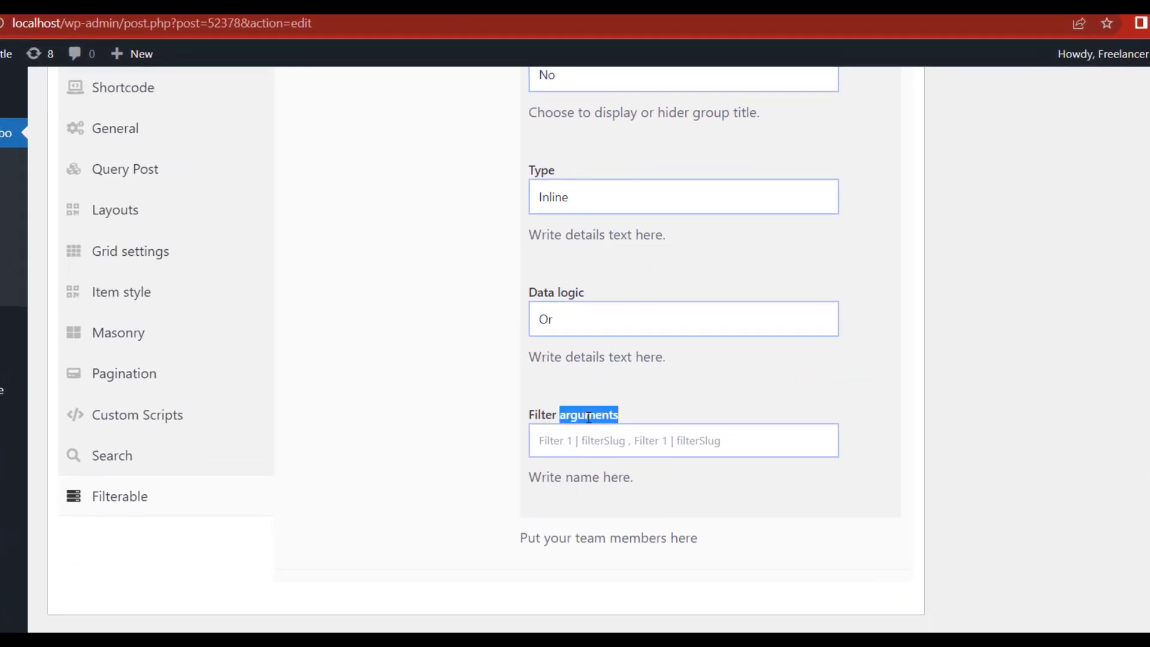
left_click(584, 441)
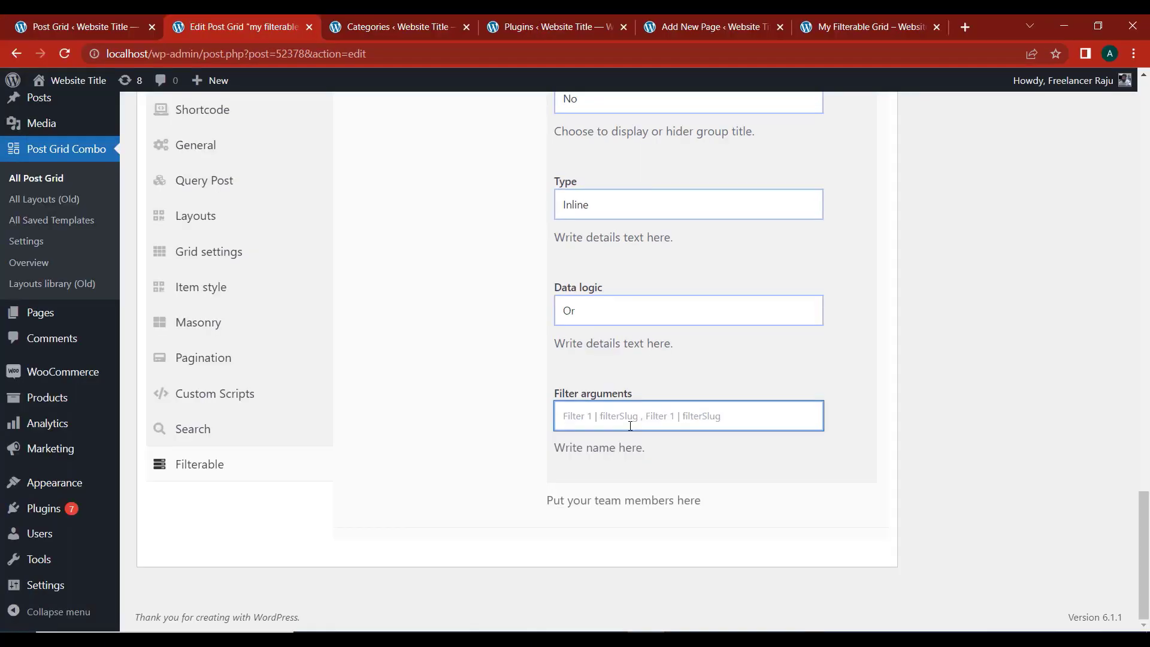
type("F")
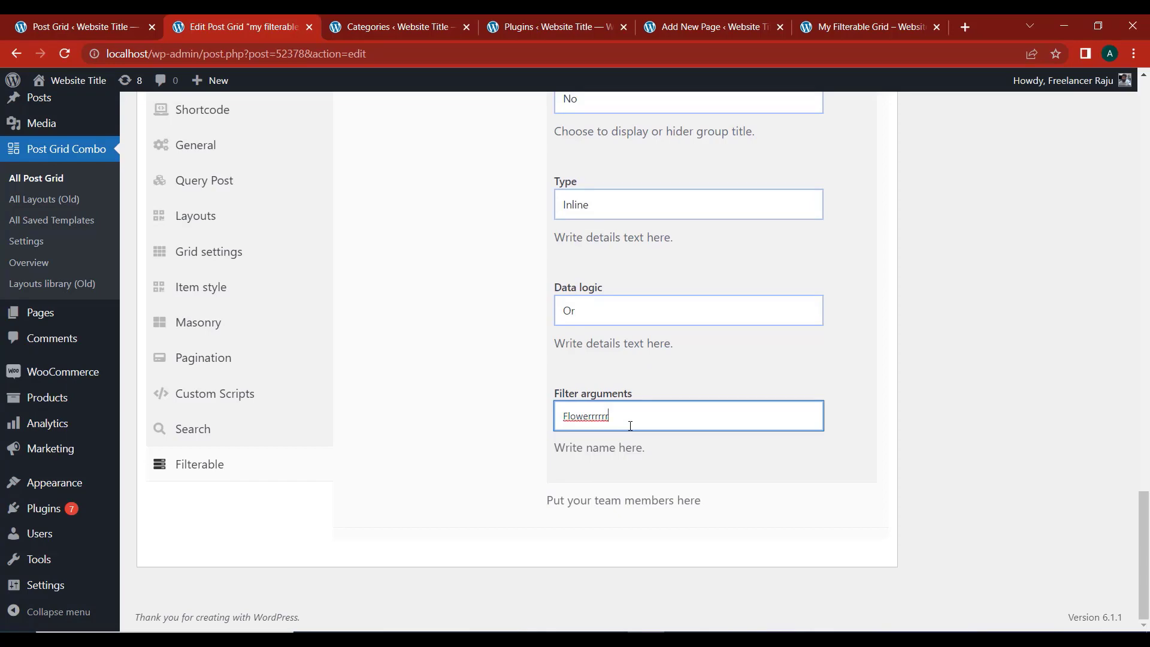
type("lowerrrrr ")
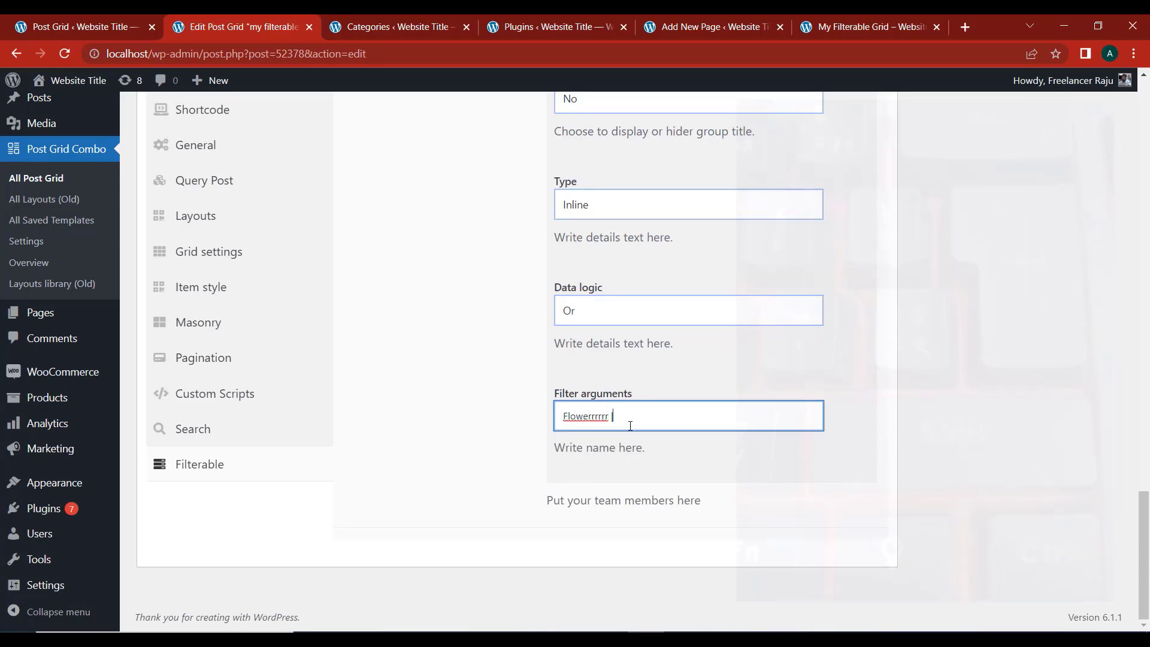
type("|")
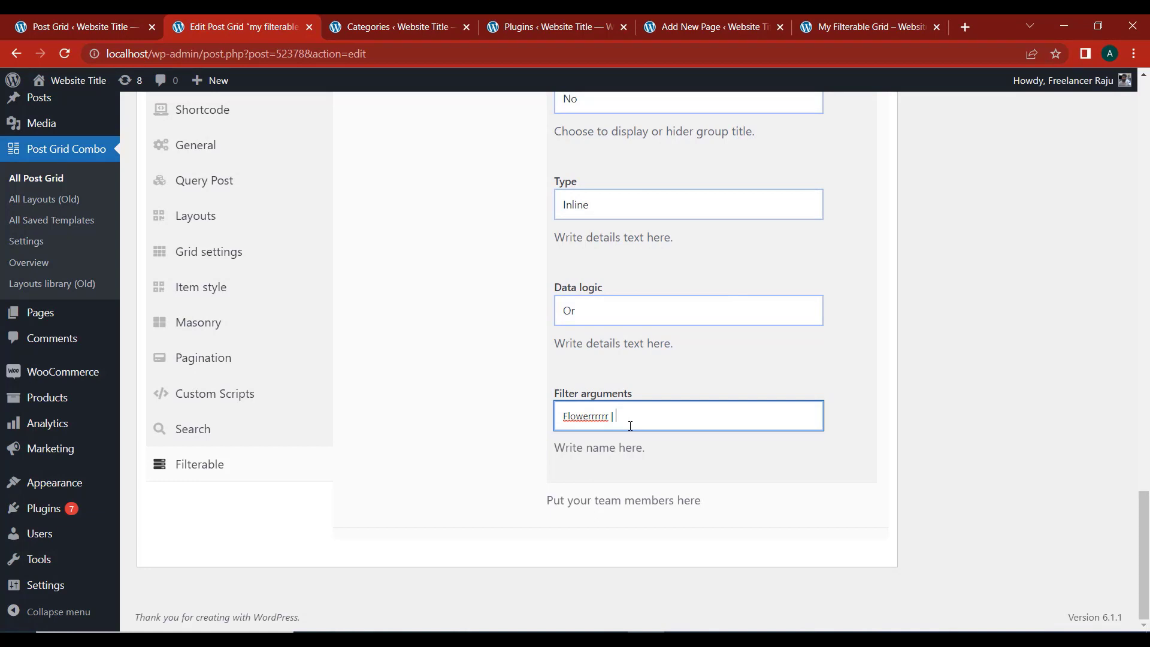
Look up the slug in the post categories and complete the filter arguments as "Flowerrrrrr | flower".
scroll(58, 351, "up", 2)
mouse_move(36, 150)
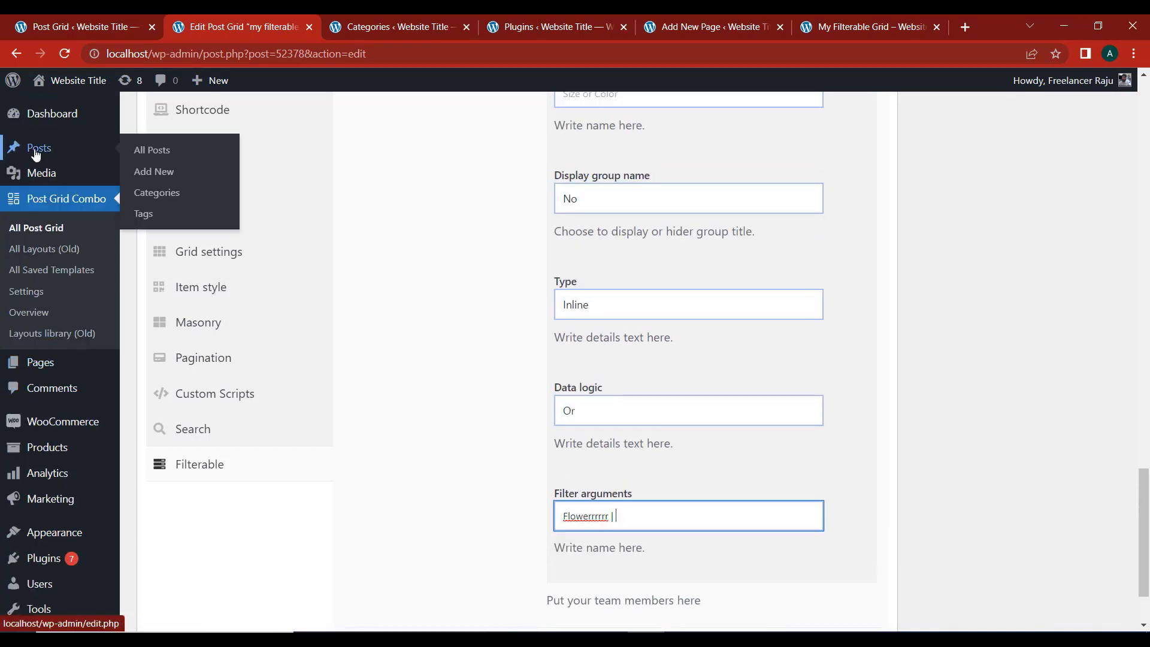
middle_click(163, 199)
left_click(455, 26)
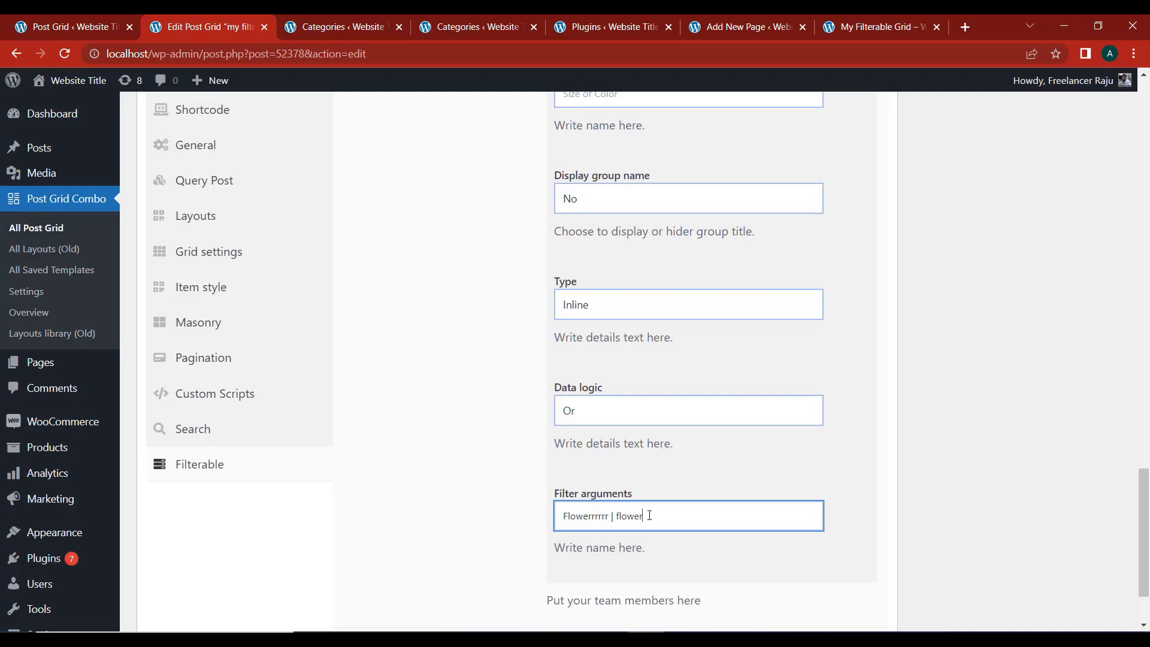
Update the post grid and reload the published page to check the custom filter.
scroll(1049, 411, "up", 20)
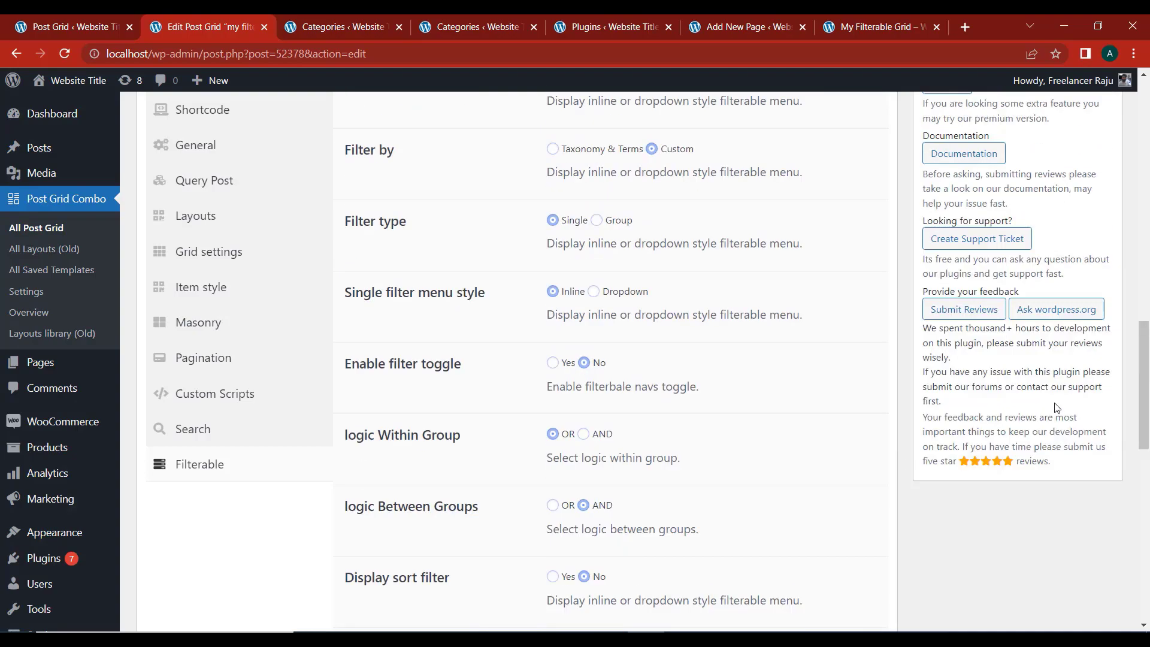
left_click(1094, 238)
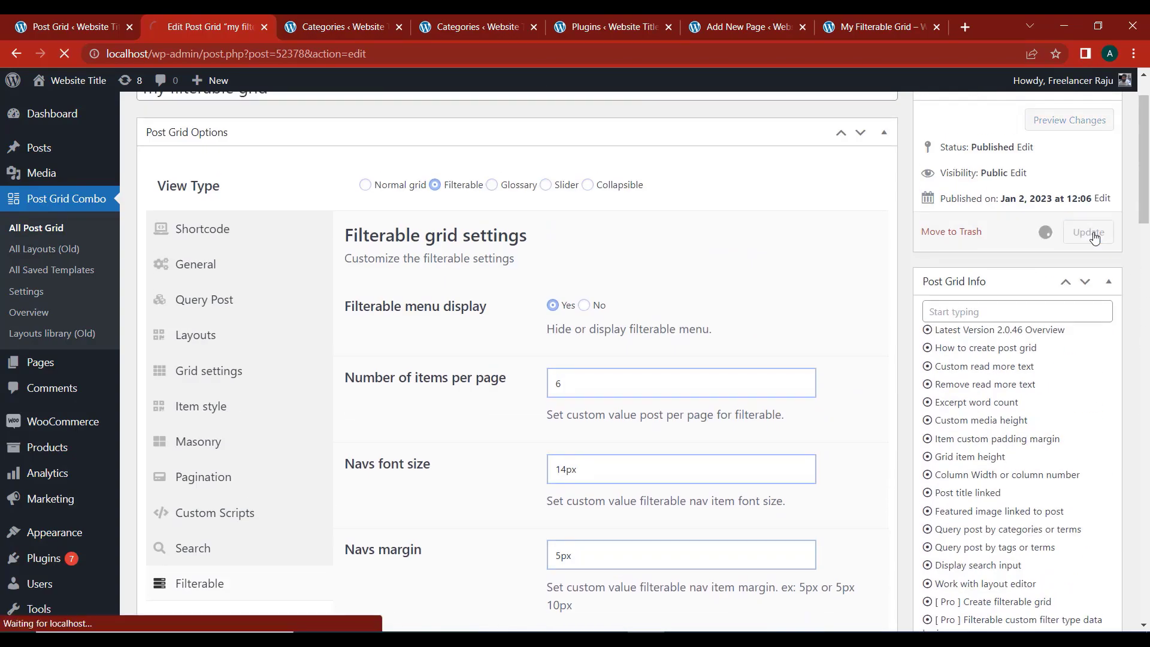
left_click(874, 27)
left_click(65, 54)
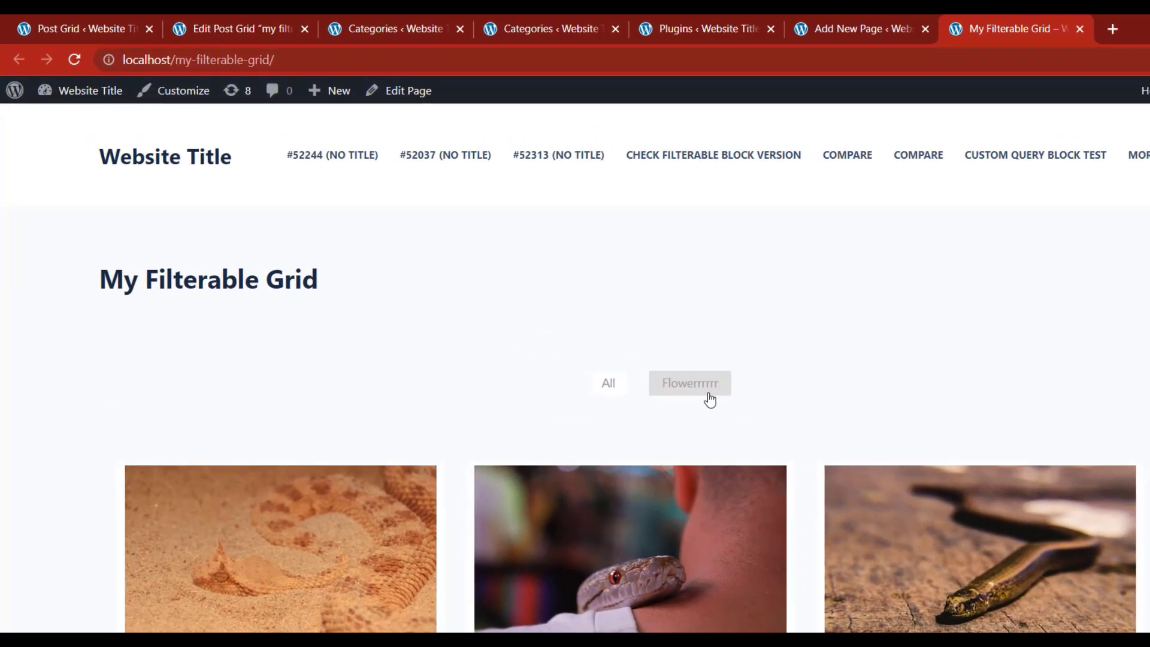
Replace the label in the custom filter's arguments so that they read "x | flower".
left_click(250, 32)
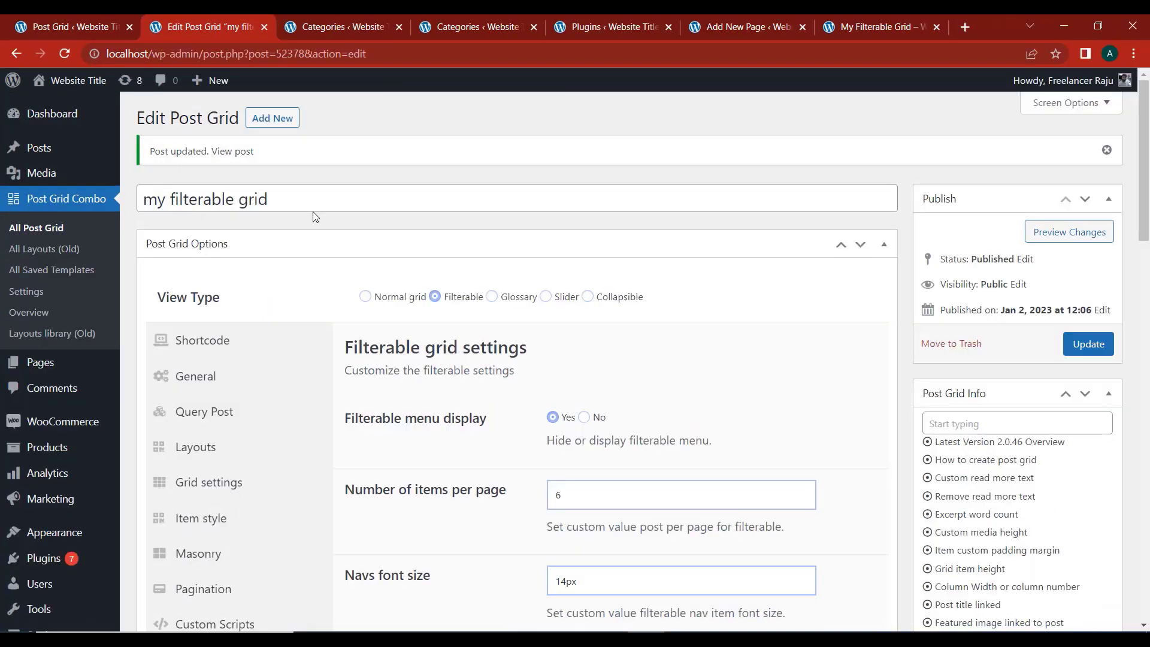
scroll(389, 431, "down", 15)
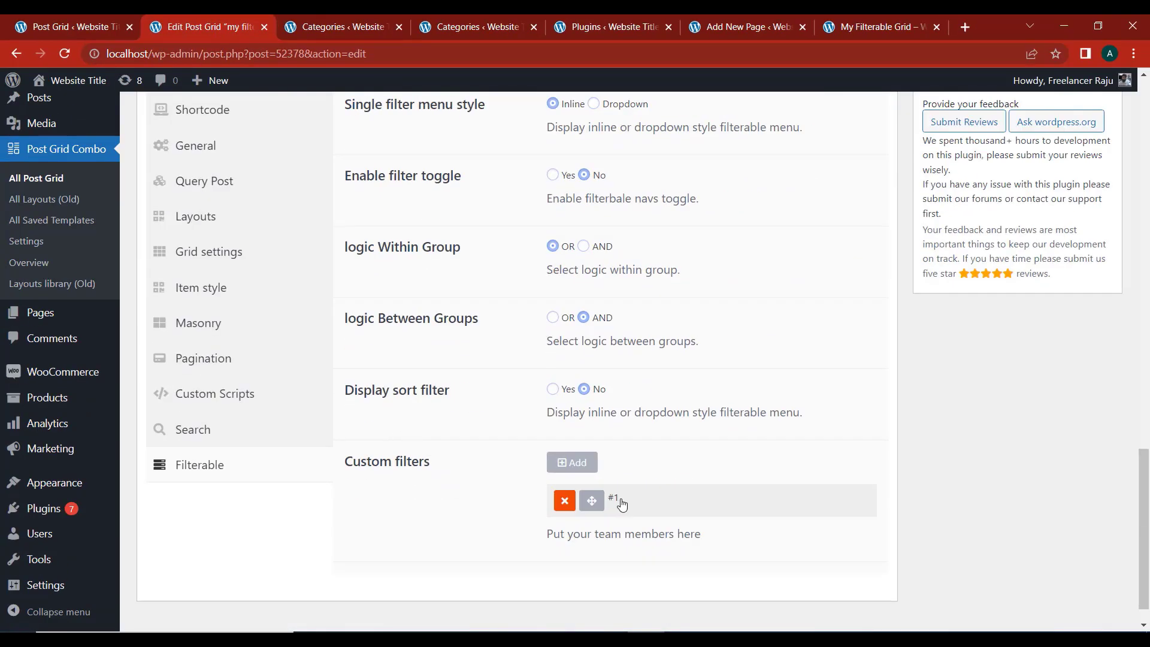
left_click(622, 504)
scroll(366, 385, "down", 5)
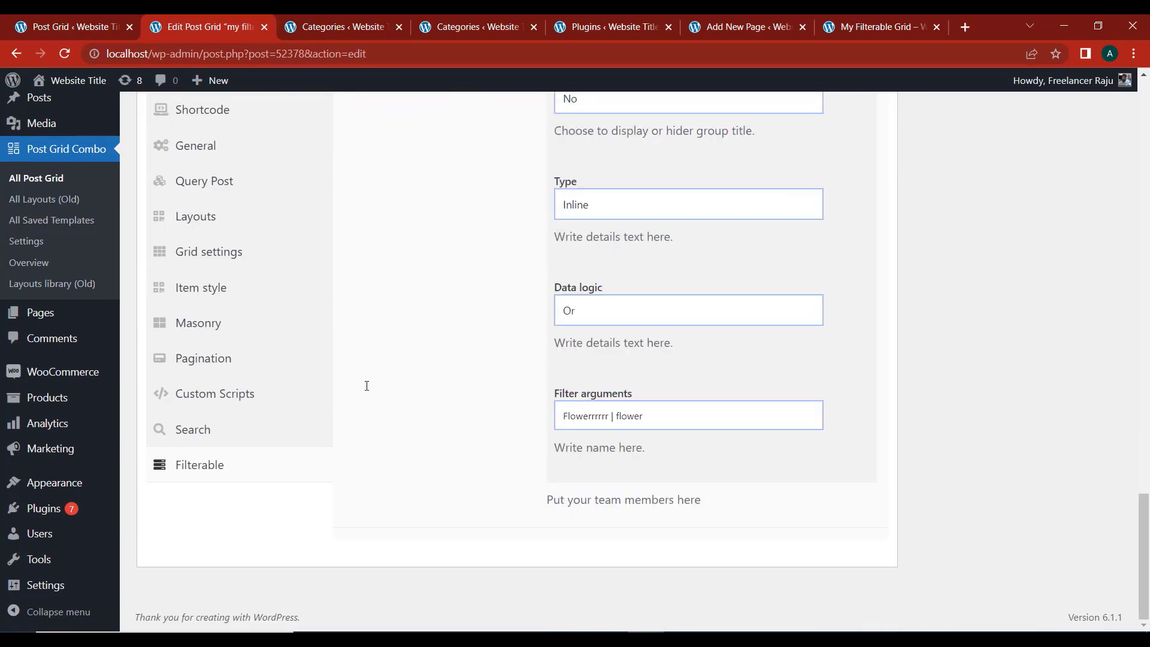
left_click_drag(608, 419, 519, 414)
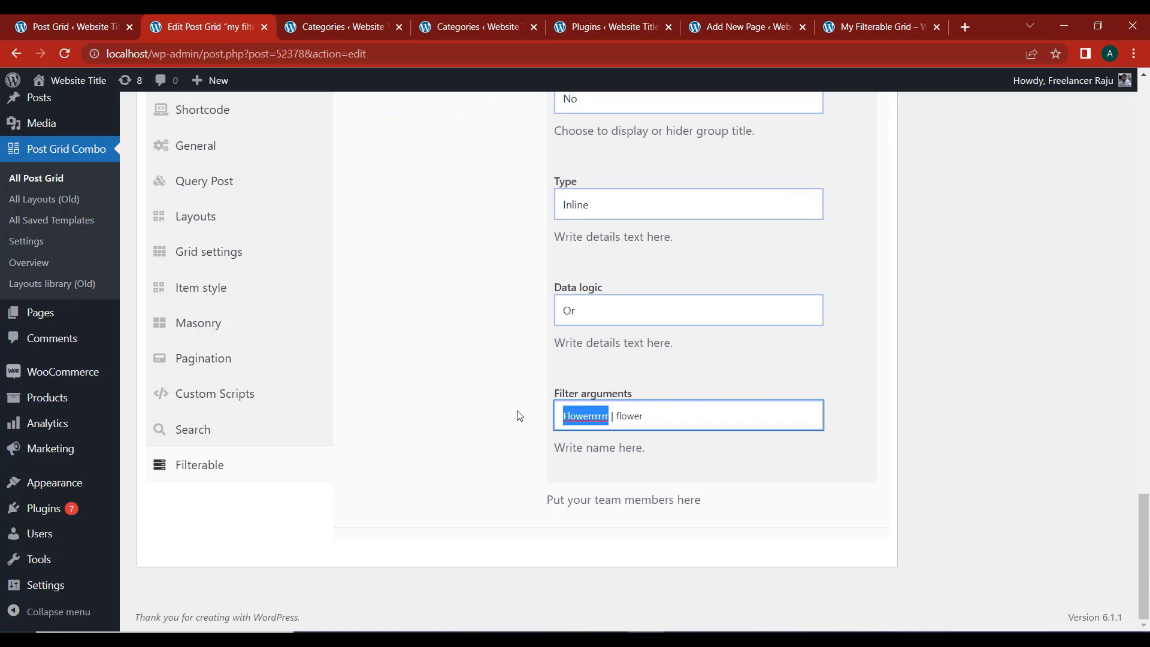
type("x")
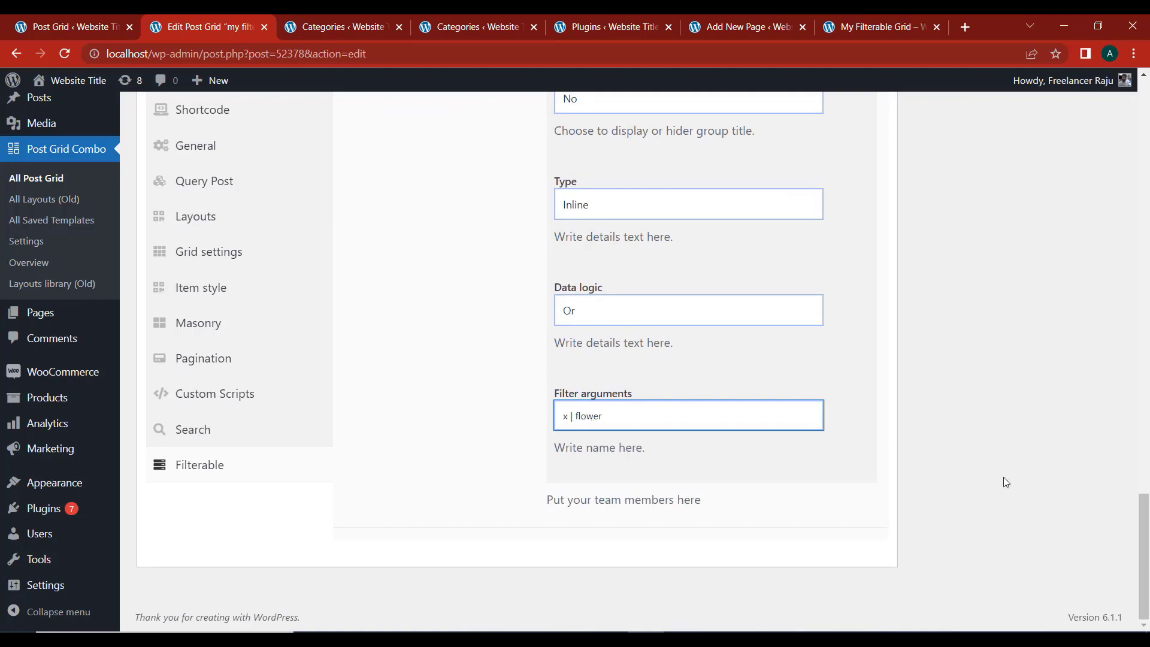
Update the post grid and reload the published page to check the changed filter label.
scroll(1006, 483, "up", 20)
left_click(1061, 344)
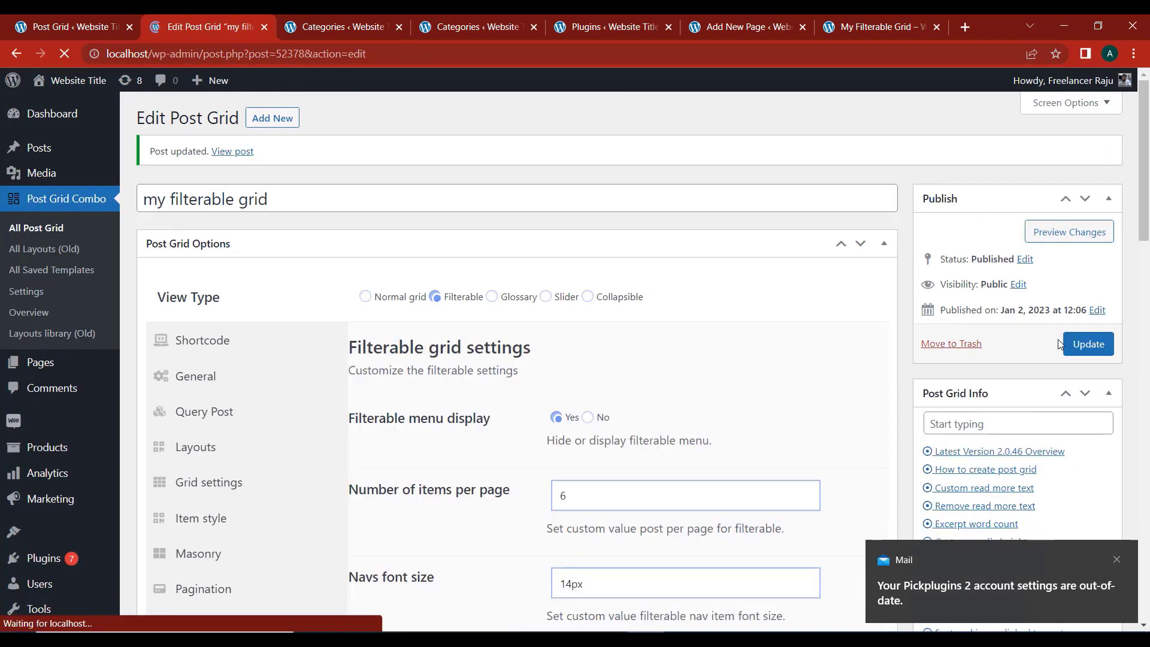
left_click(862, 26)
key("F5")
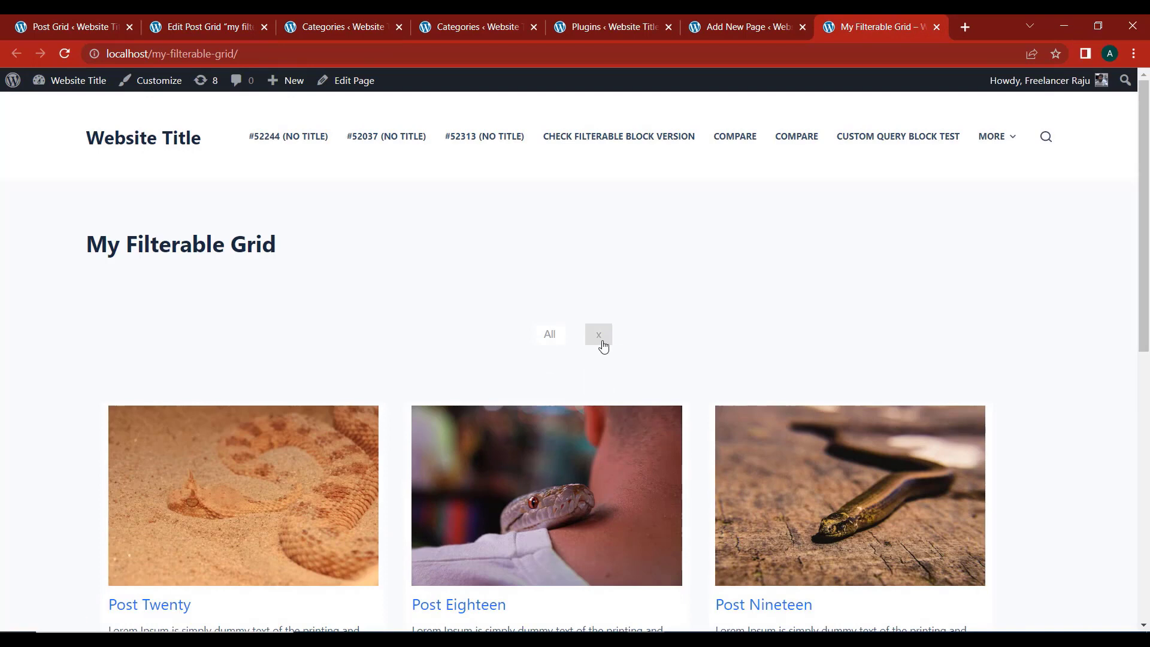
Look up the category slugs and append "Animall | animal, Snake | snake, Tree | tree" to the custom filter's arguments.
left_click(477, 26)
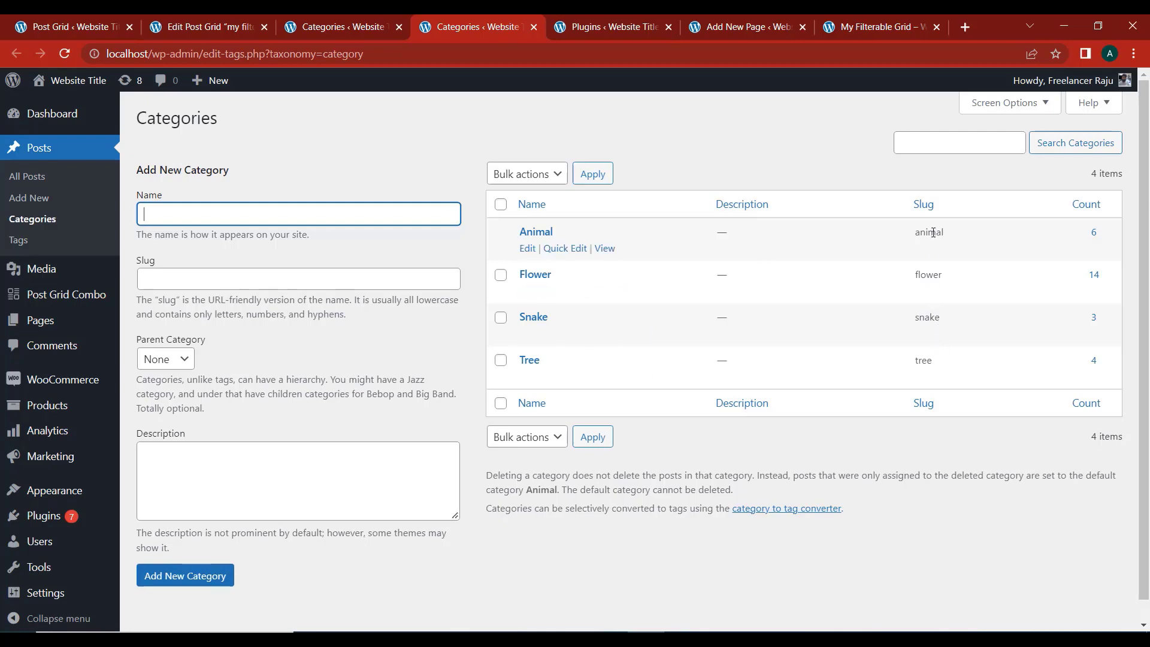
left_click(204, 27)
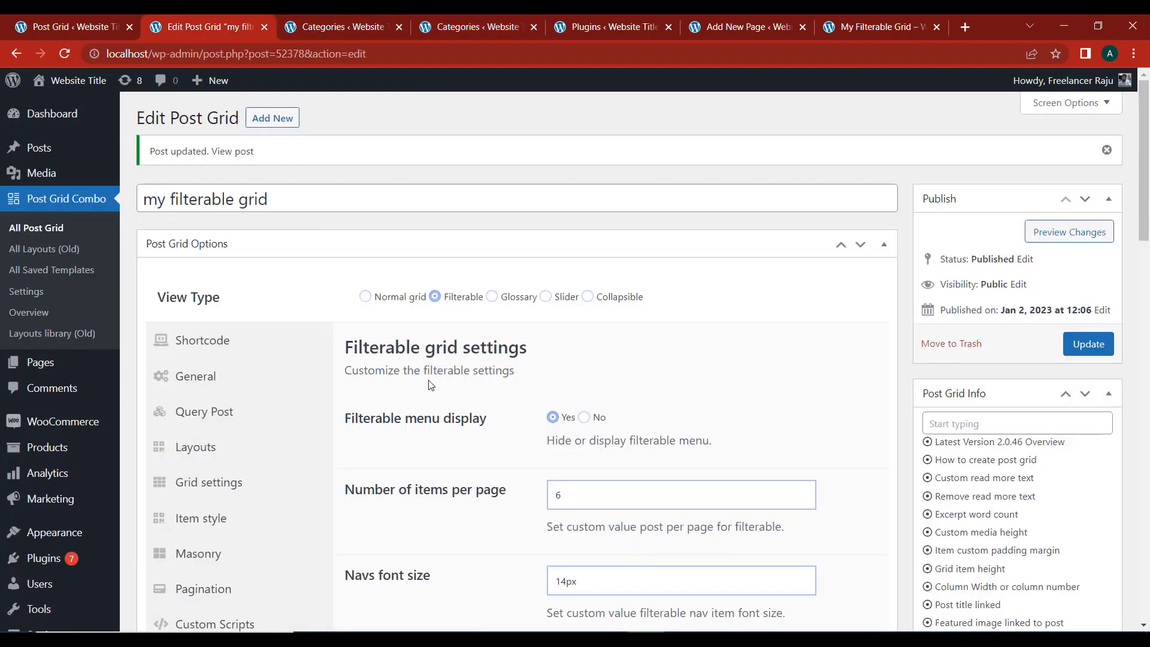
scroll(647, 440, "down", 20)
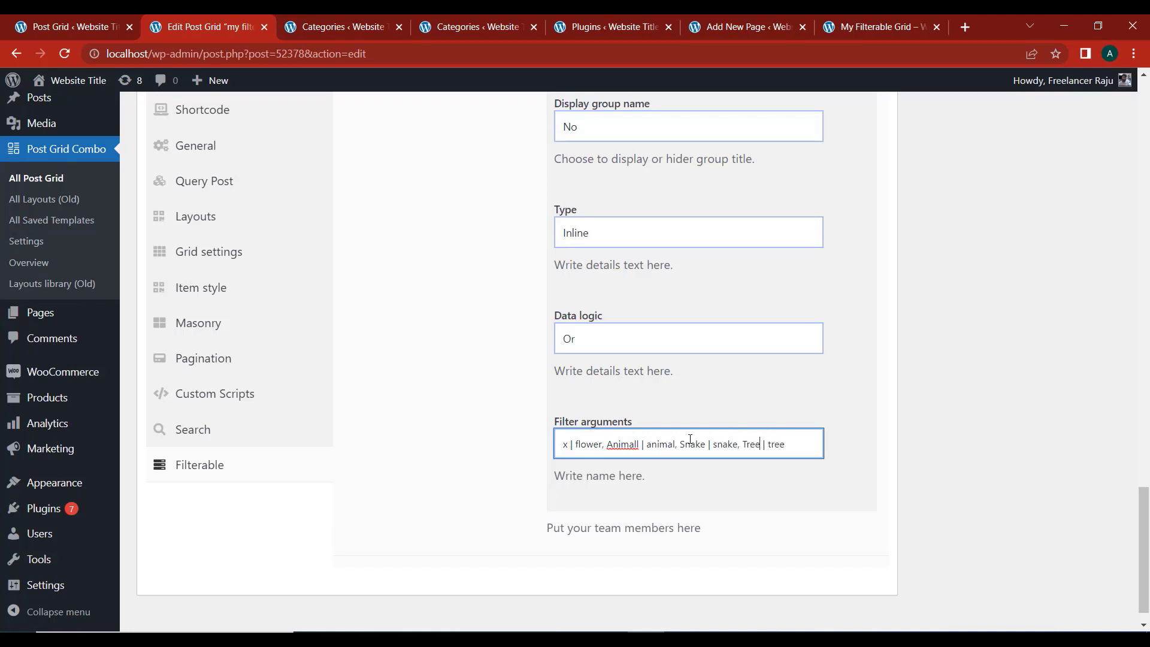
Relabel the filter arguments to read "Flowerrr | flower, Animall | animal, Snakeee | snake, Treeee | tree".
type("ee")
key("Left")
key("Left")
key("Left")
key("Left")
key("Left")
key("Left")
key("Left")
key("Left")
key("Left")
key("Left")
key("Left")
key("Left")
key("Left")
key("Left")
key("Left")
key("Left")
type("ee")
key("Left")
key("Left")
key("Left")
key("Left")
key("Left")
key("Left")
key("Left")
key("Left")
key("Left")
key("Left")
key("Left")
key("Left")
key("BackSpace")
type("Flowerrr")
Update the post grid with the four filter arguments and reload the published page.
scroll(1010, 328, "up", 18)
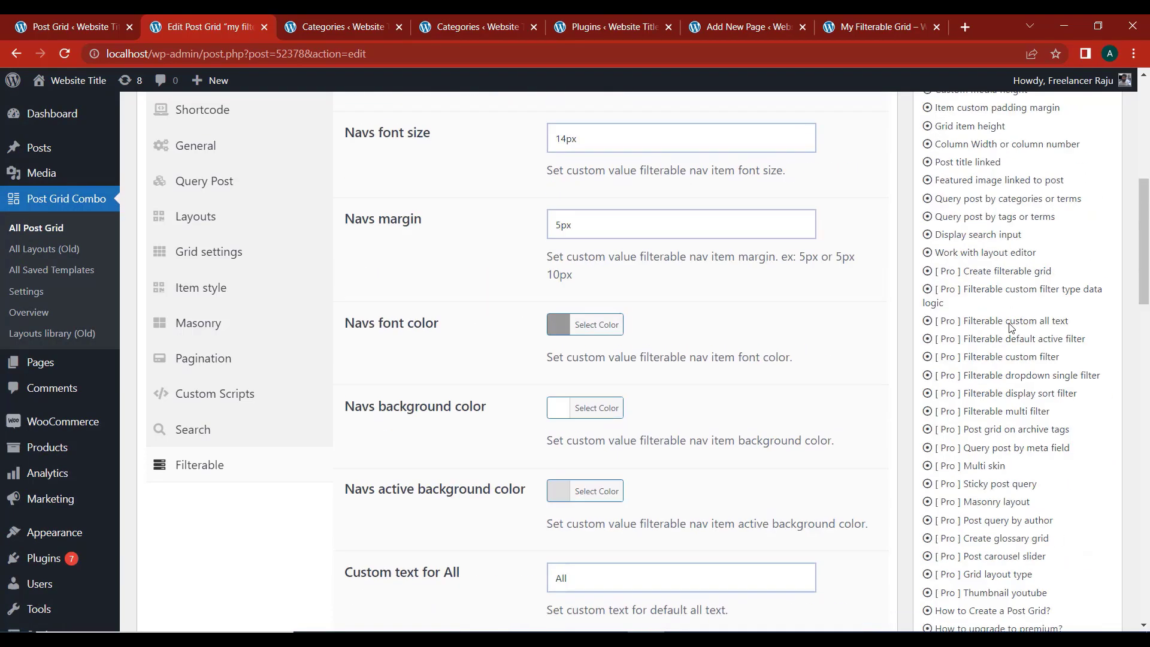
scroll(1011, 328, "up", 5)
left_click(1078, 260)
left_click(880, 26)
left_click(65, 53)
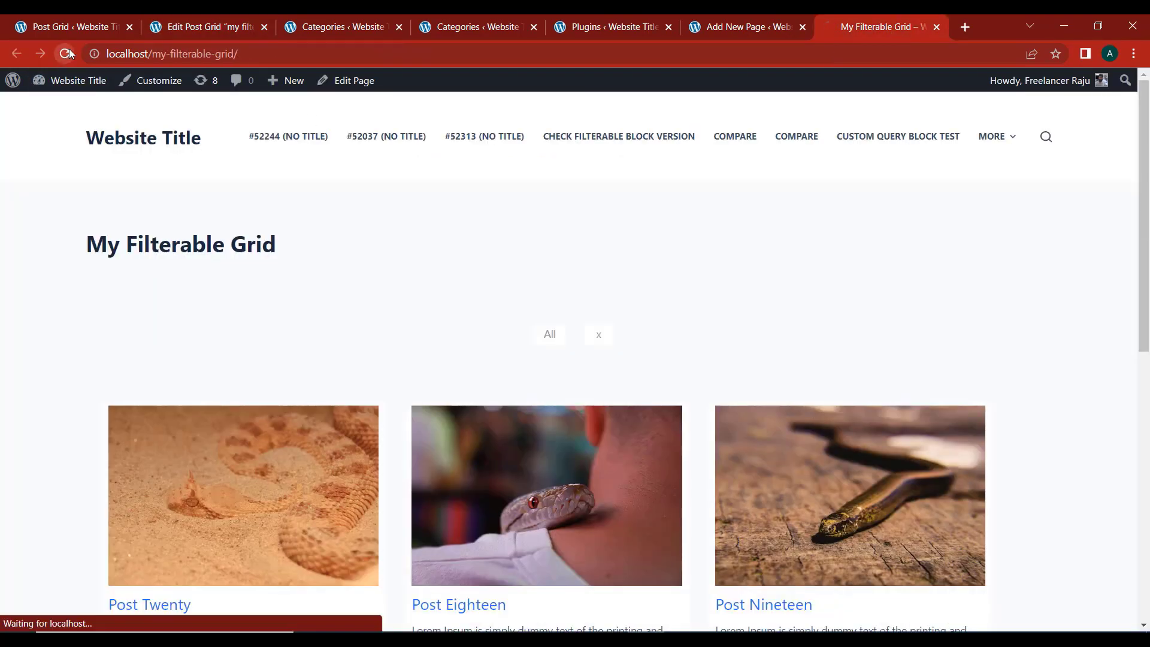
Test the Flowerrr, Snakeee, Treeee and Animall filters on the published page and look over the posts each displays.
scroll(539, 264, "down", 2)
left_click(497, 245)
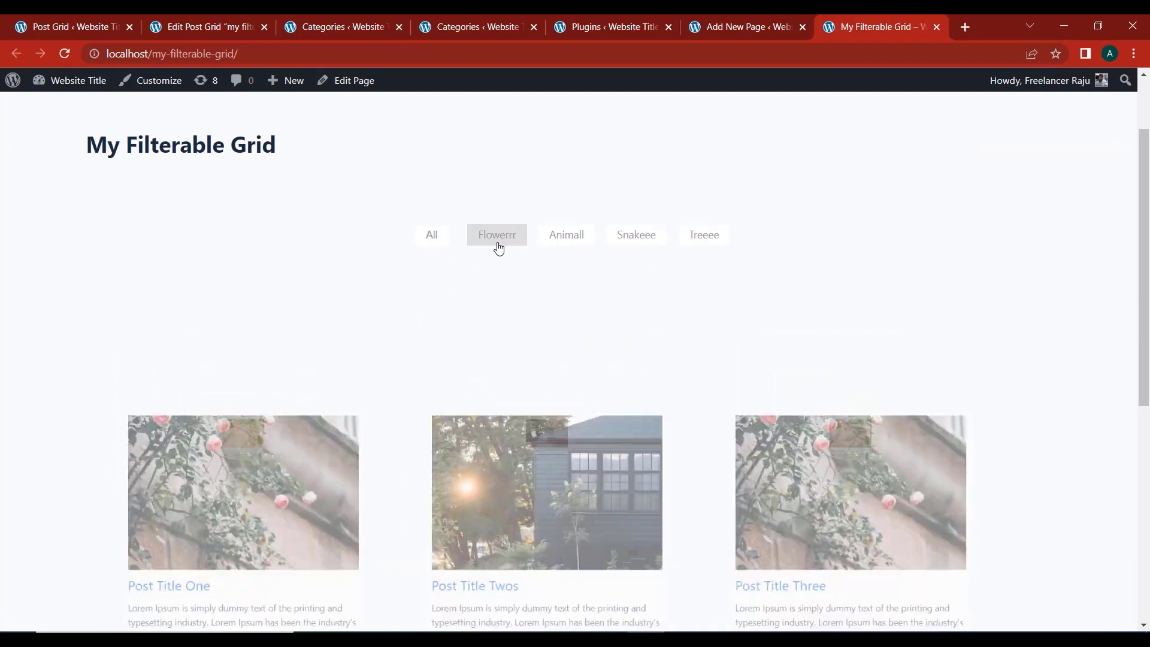
left_click(634, 242)
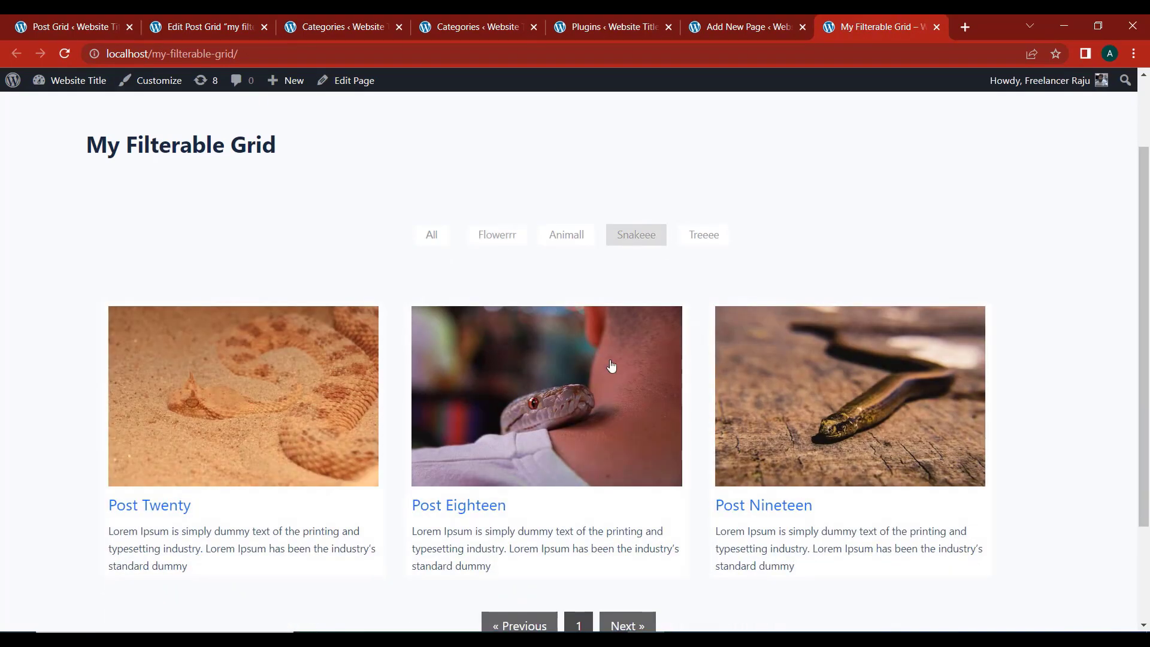
left_click(695, 235)
left_click(566, 240)
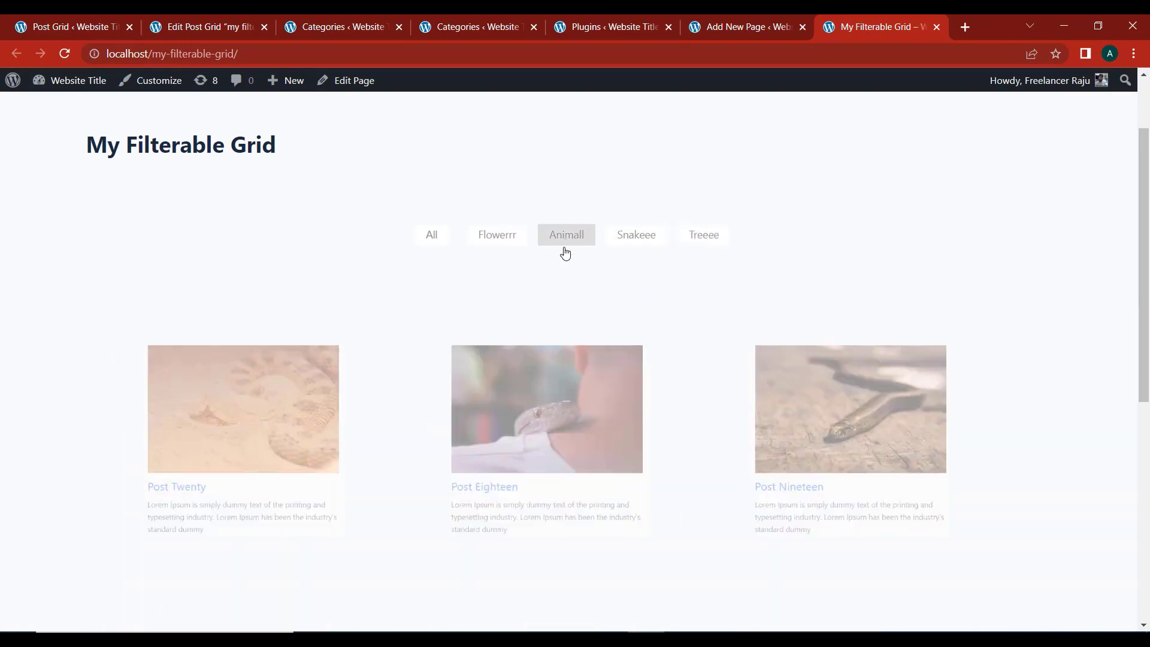
scroll(580, 426, "down", 4)
scroll(580, 425, "up", 5)
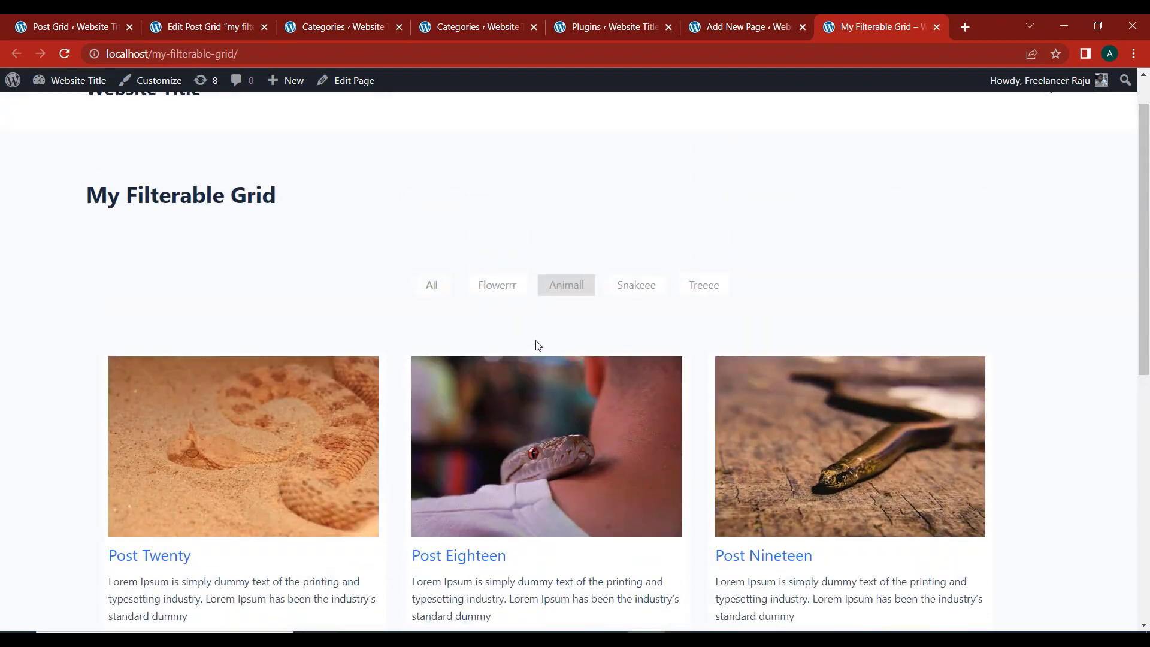
left_click(494, 291)
scroll(425, 389, "down", 5)
scroll(483, 364, "up", 6)
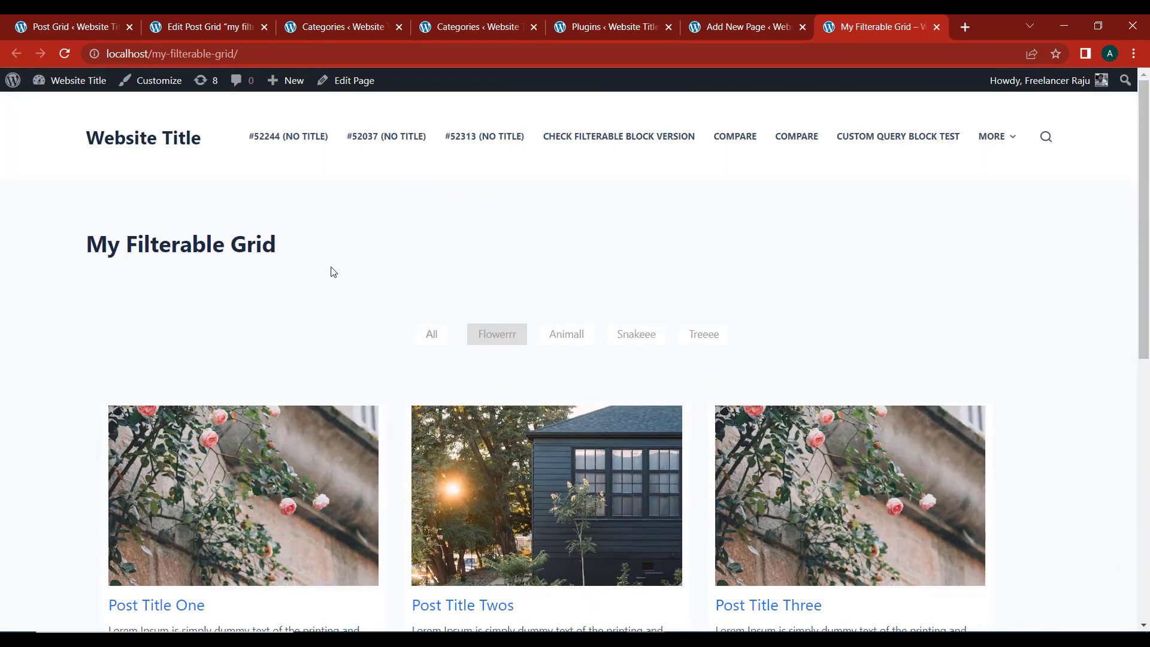
Set the post grid's filter type to Group and add a second custom filter.
left_click(221, 19)
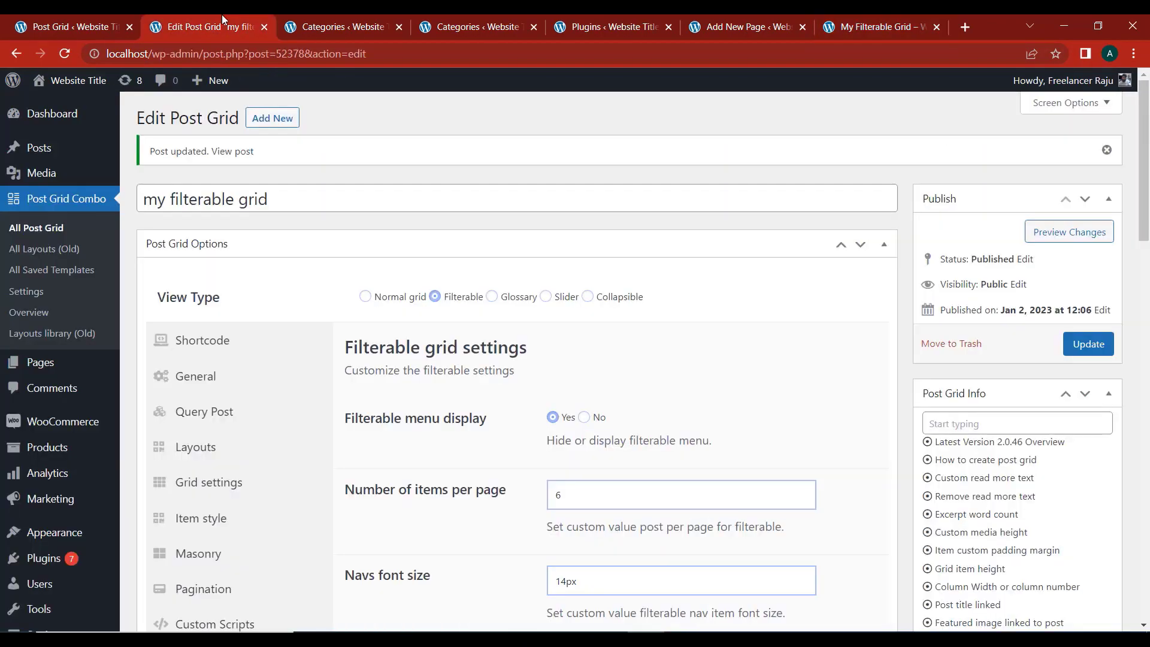
scroll(257, 444, "down", 15)
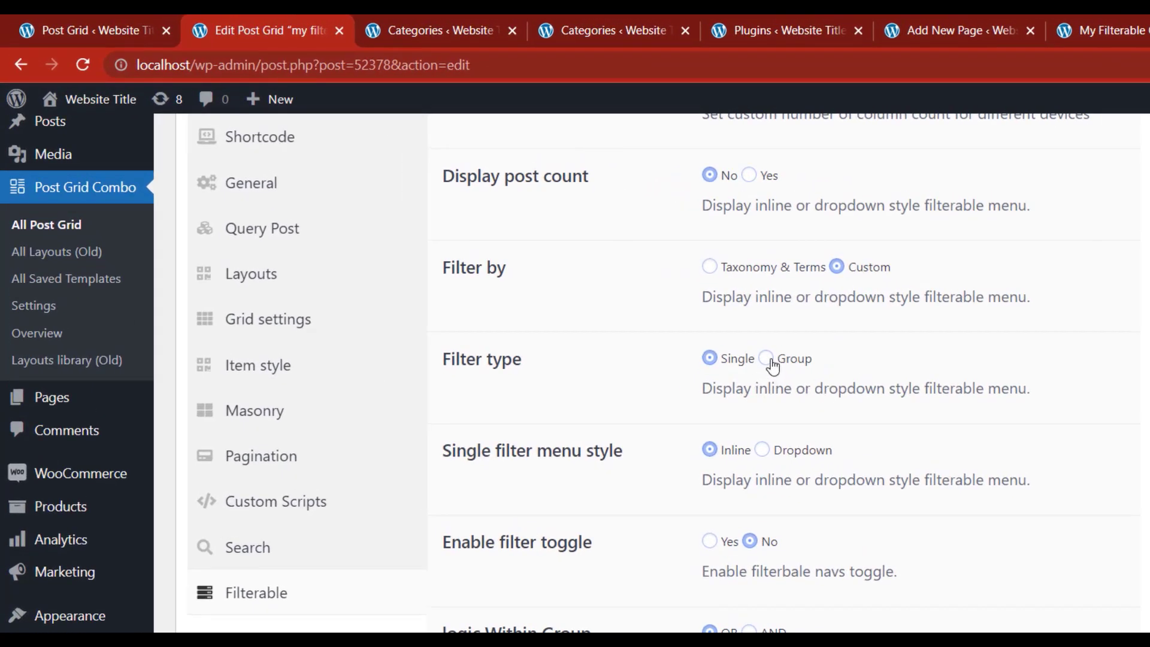
left_click(769, 359)
scroll(501, 446, "down", 6)
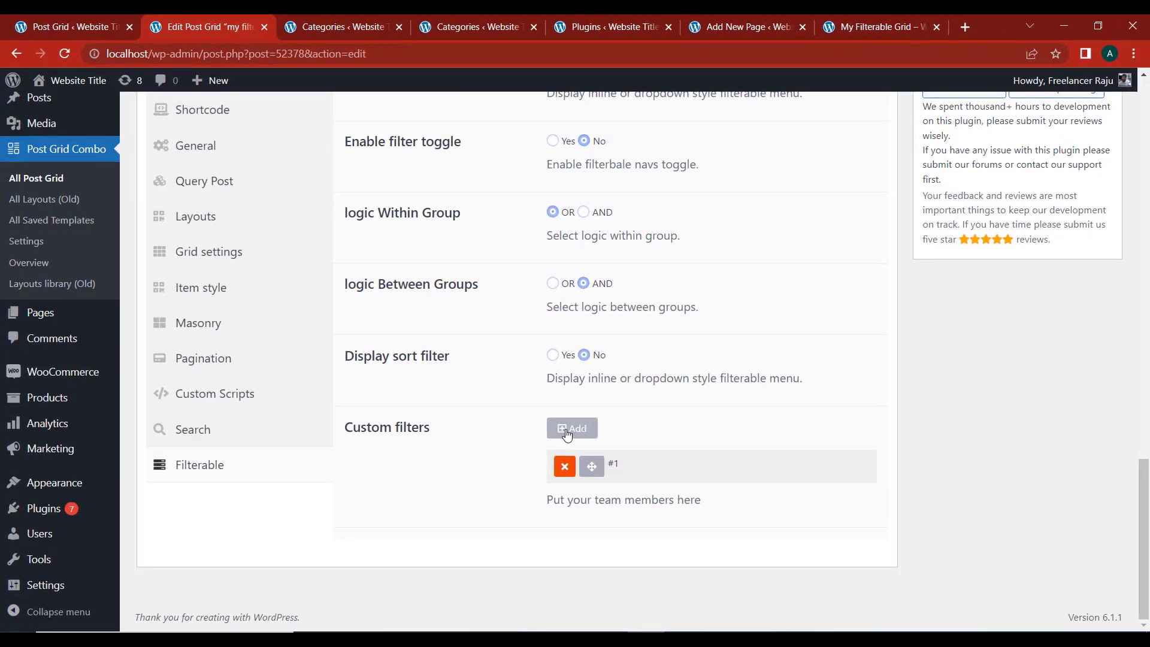
left_click(567, 431)
Open the list of all posts in a new tab and examine which categories each post belongs to.
mouse_move(60, 101)
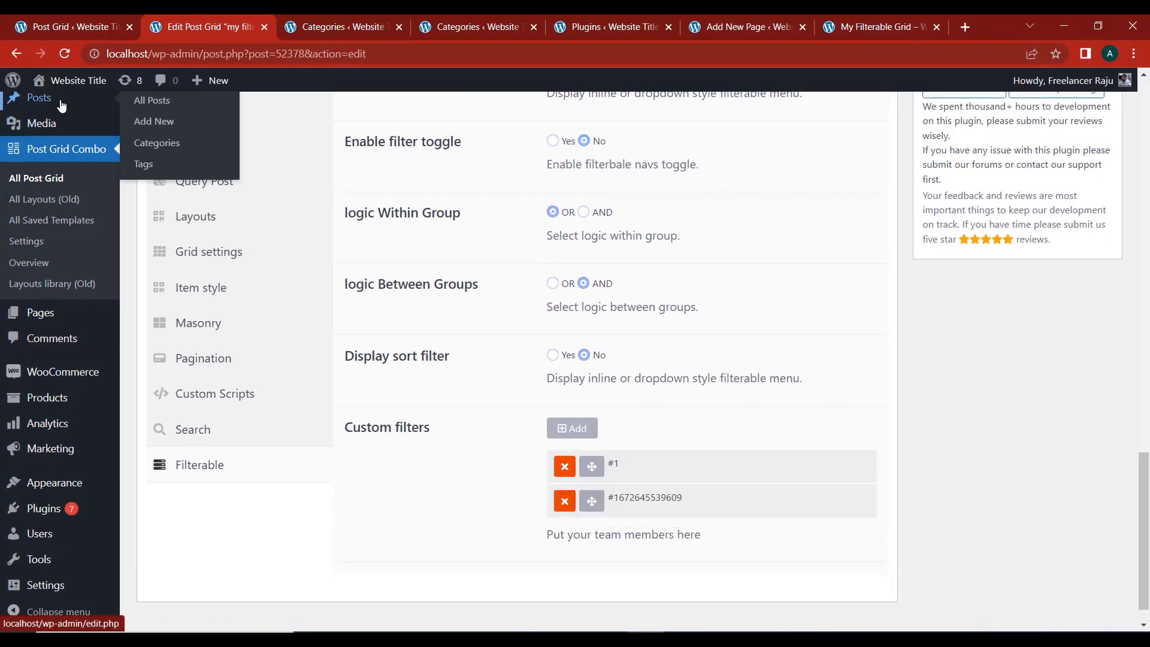
middle_click(157, 107)
left_click(274, 28)
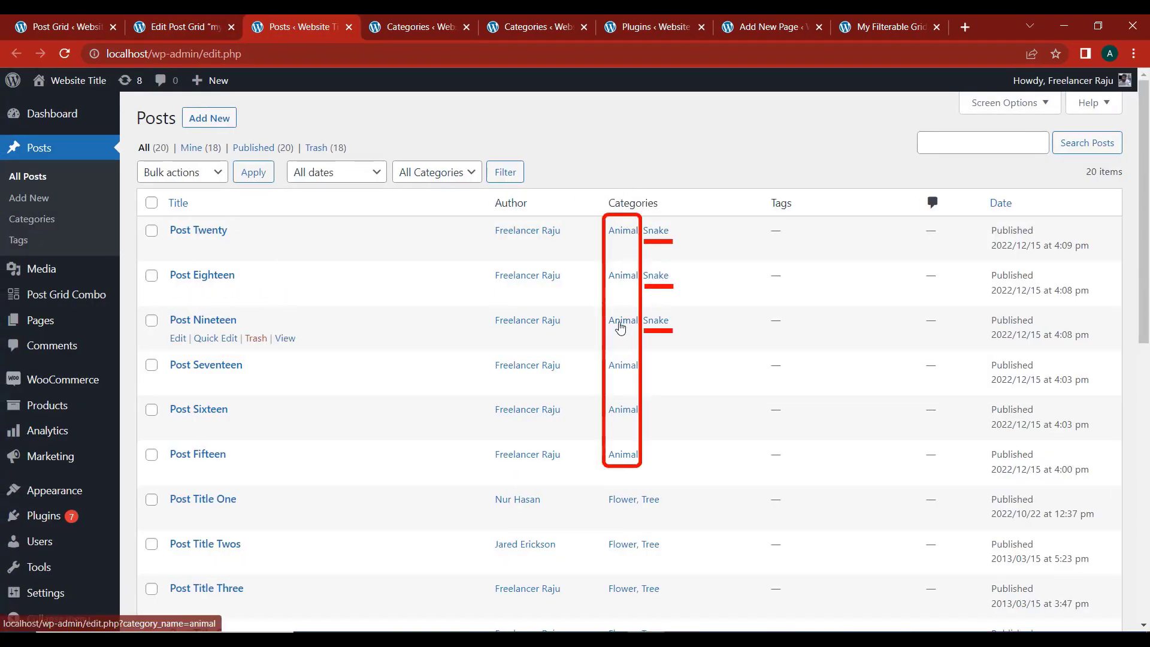
scroll(621, 323, "down", 2)
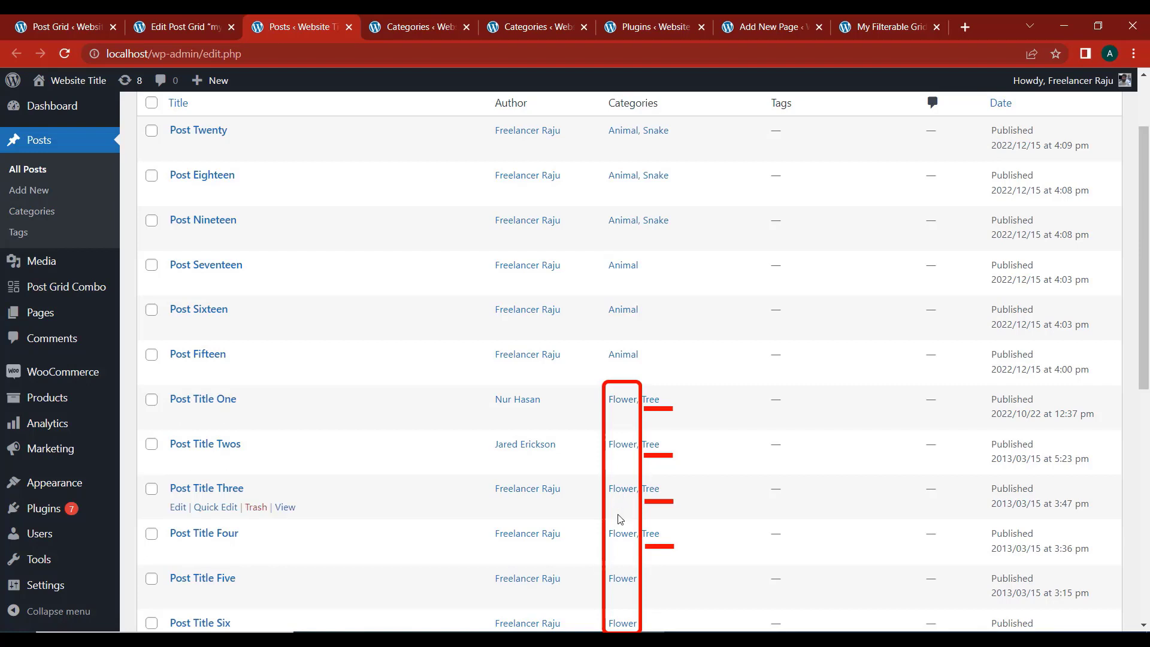
scroll(620, 519, "up", 2)
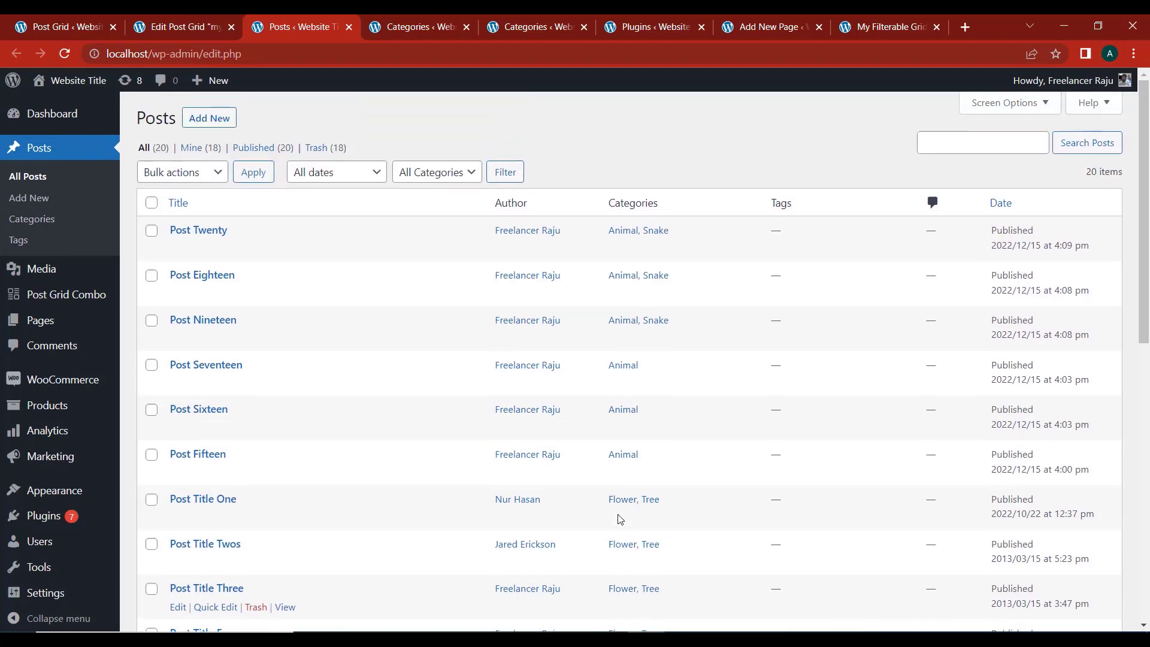
scroll(617, 515, "down", 1)
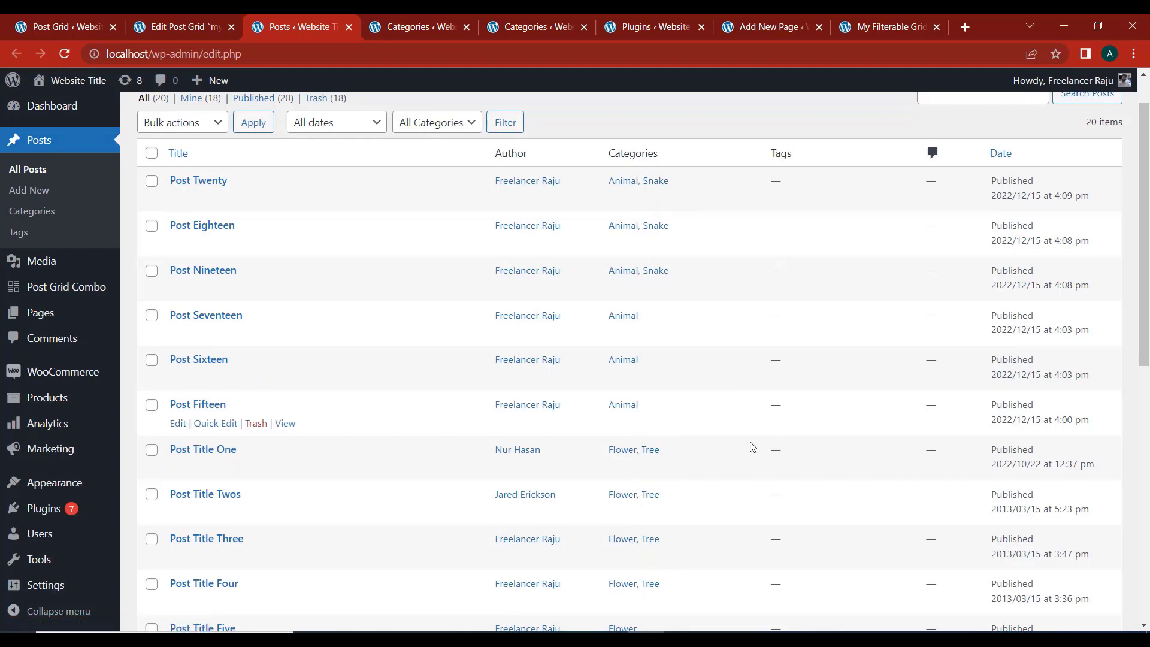
Copy "Snakeee | snake, Treeee | tree" from the first custom filter's arguments and remove it, keeping only the Flowerrr and Animall entries.
left_click(196, 23)
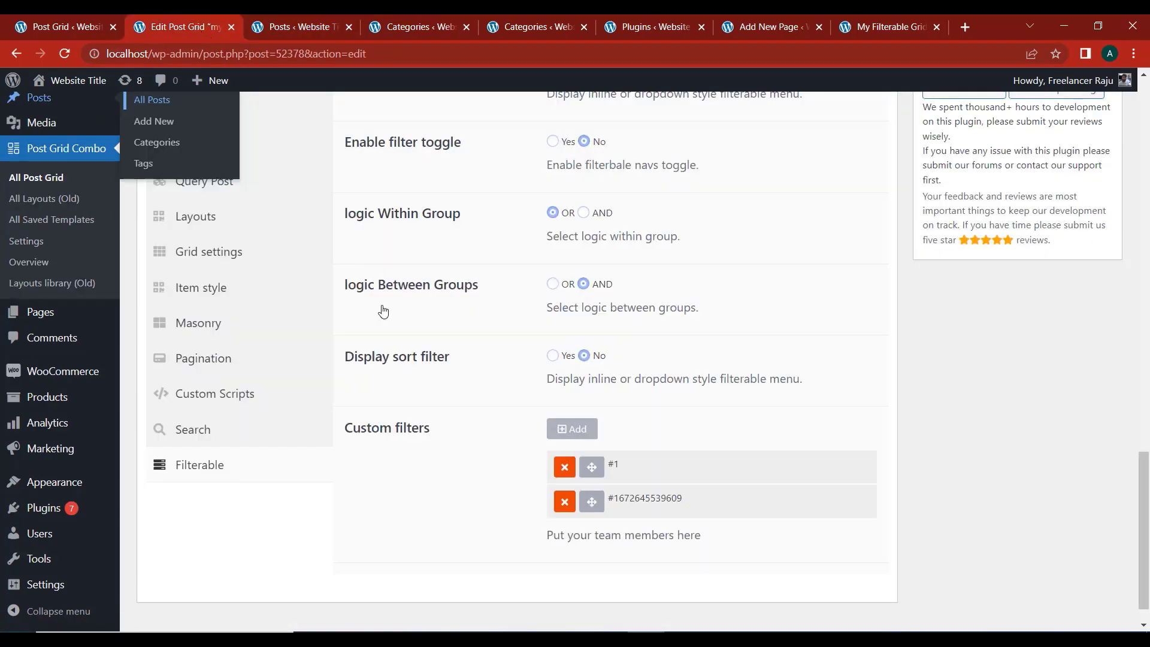
scroll(523, 464, "down", 1)
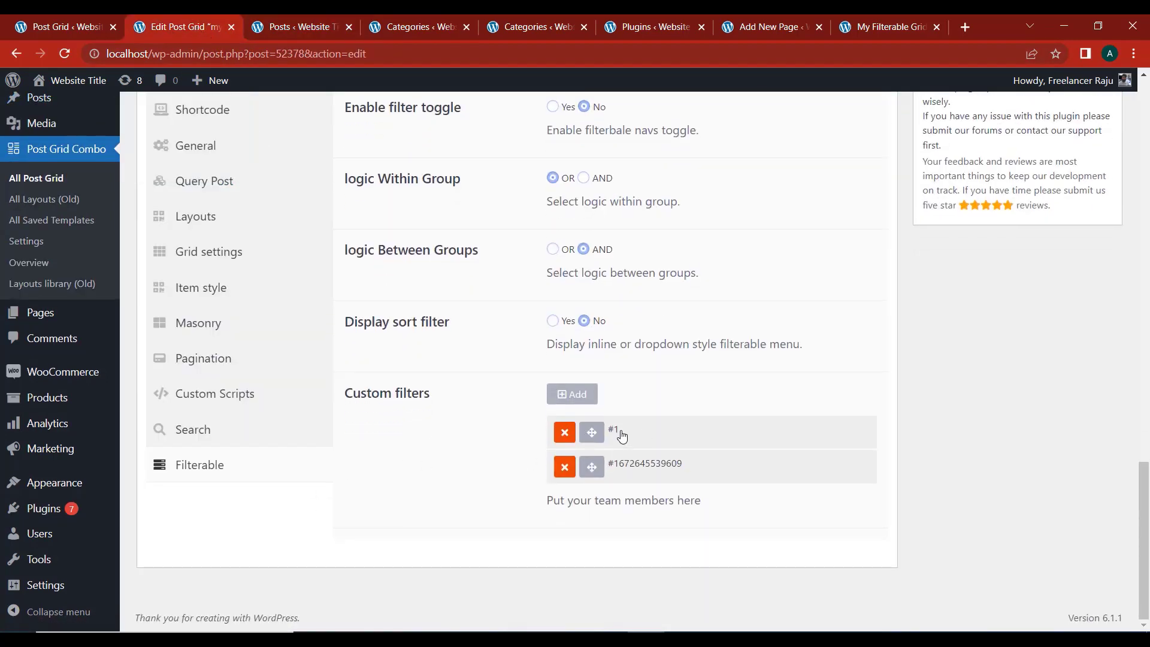
left_click(617, 431)
scroll(623, 434, "down", 5)
scroll(622, 434, "down", 5)
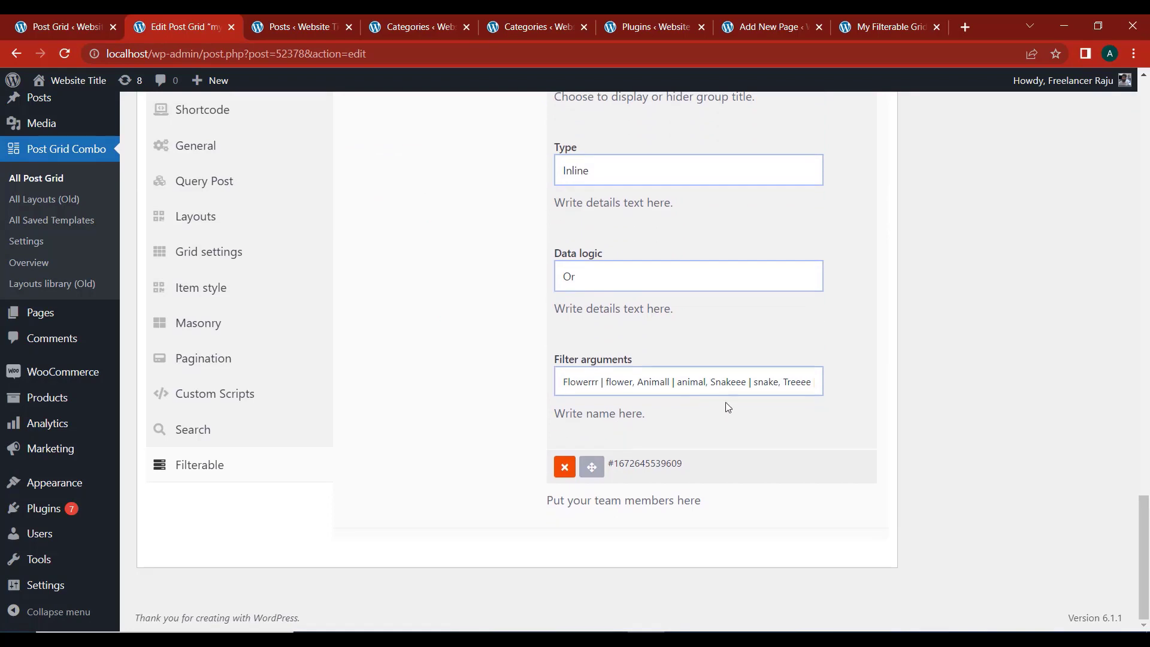
left_click_drag(815, 381, 690, 382)
key("ctrl+c")
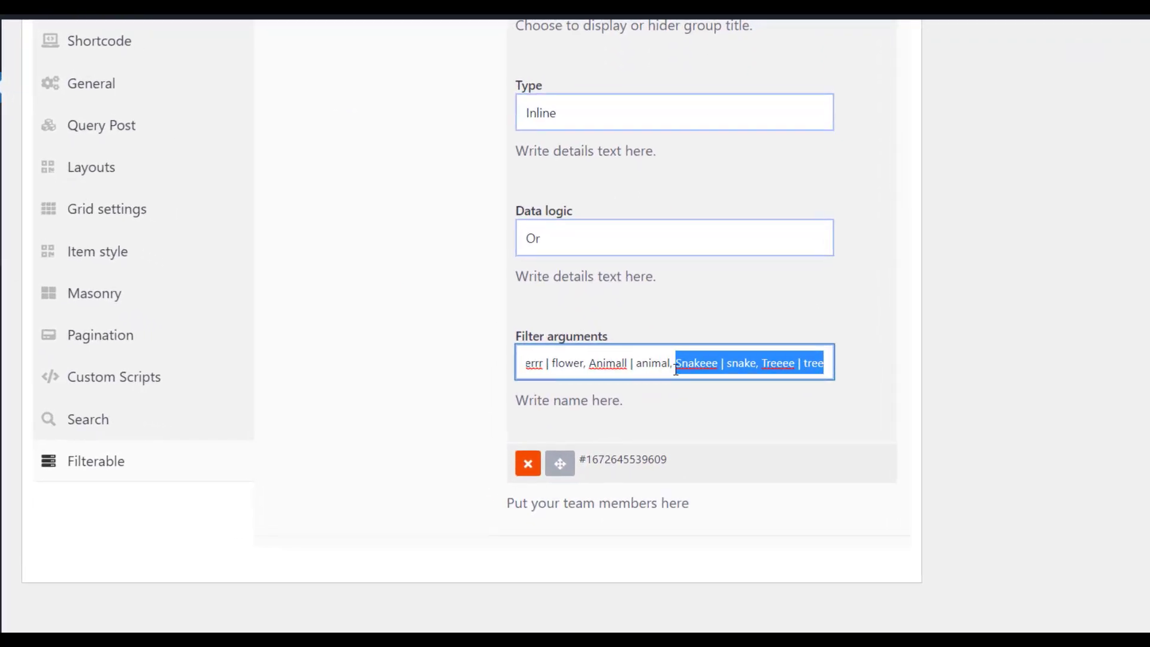
key("BackSpace")
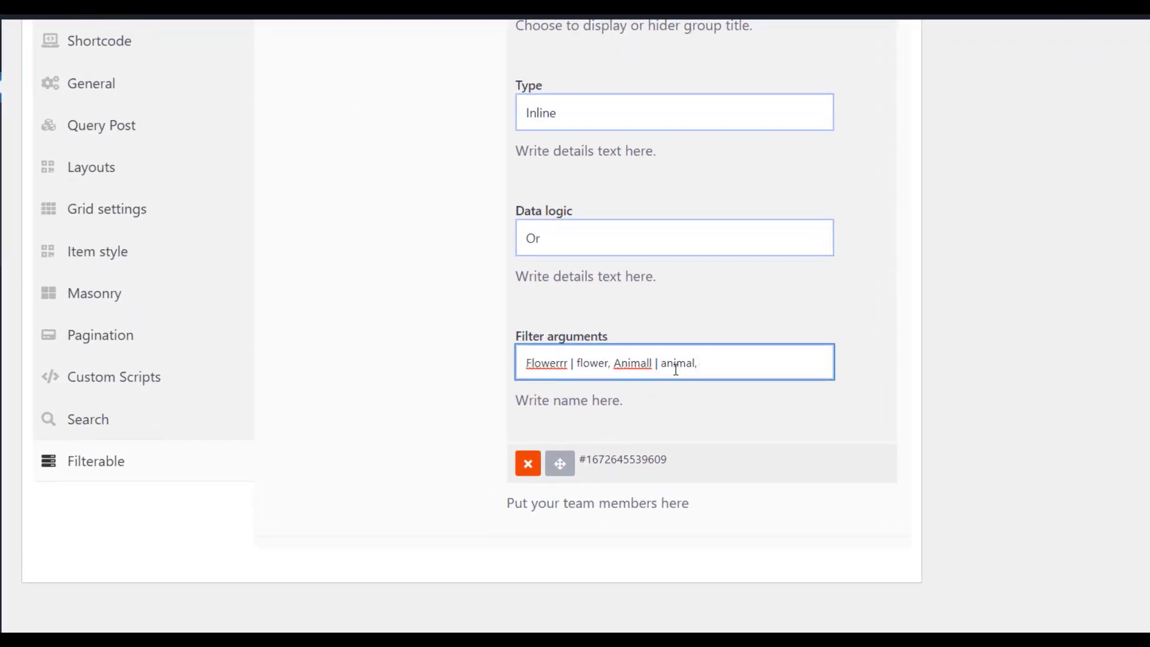
Expand the second custom filter and paste "Snakeee | snake, Treeee | tree" as its filter arguments.
left_click(630, 471)
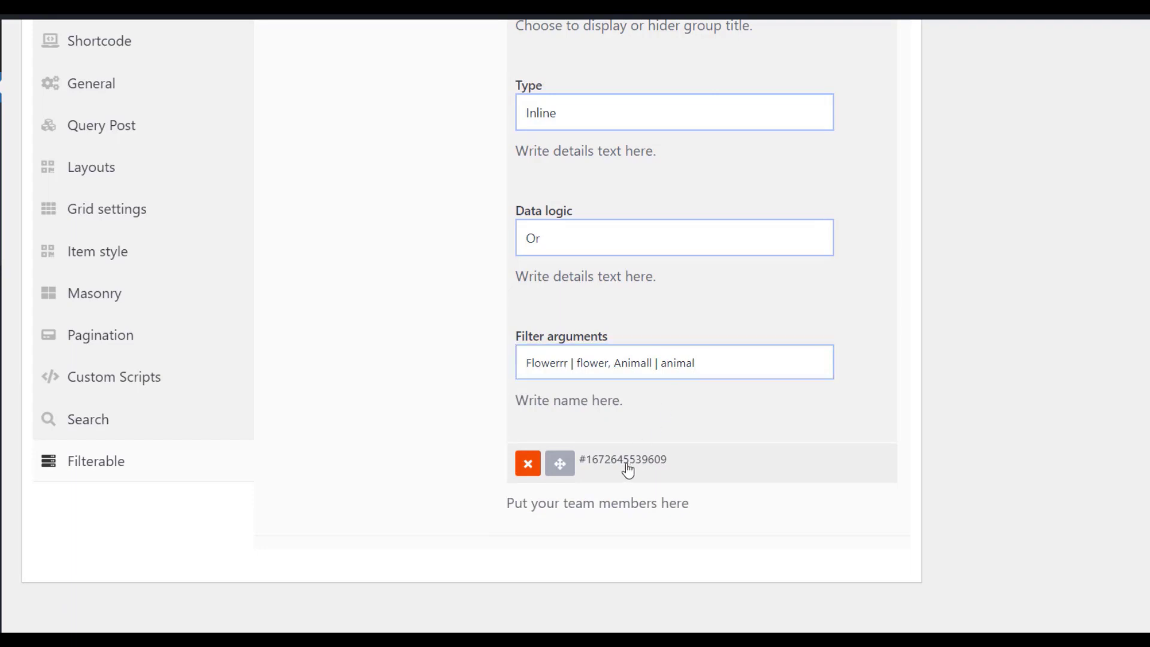
right_click(604, 407)
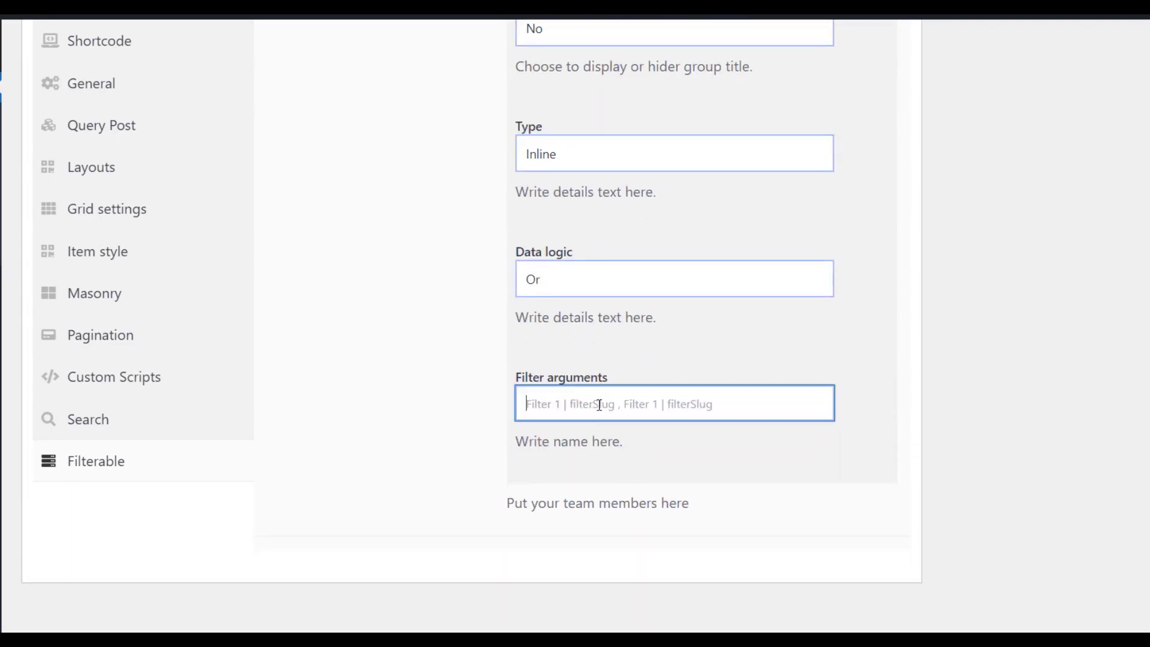
left_click(660, 267)
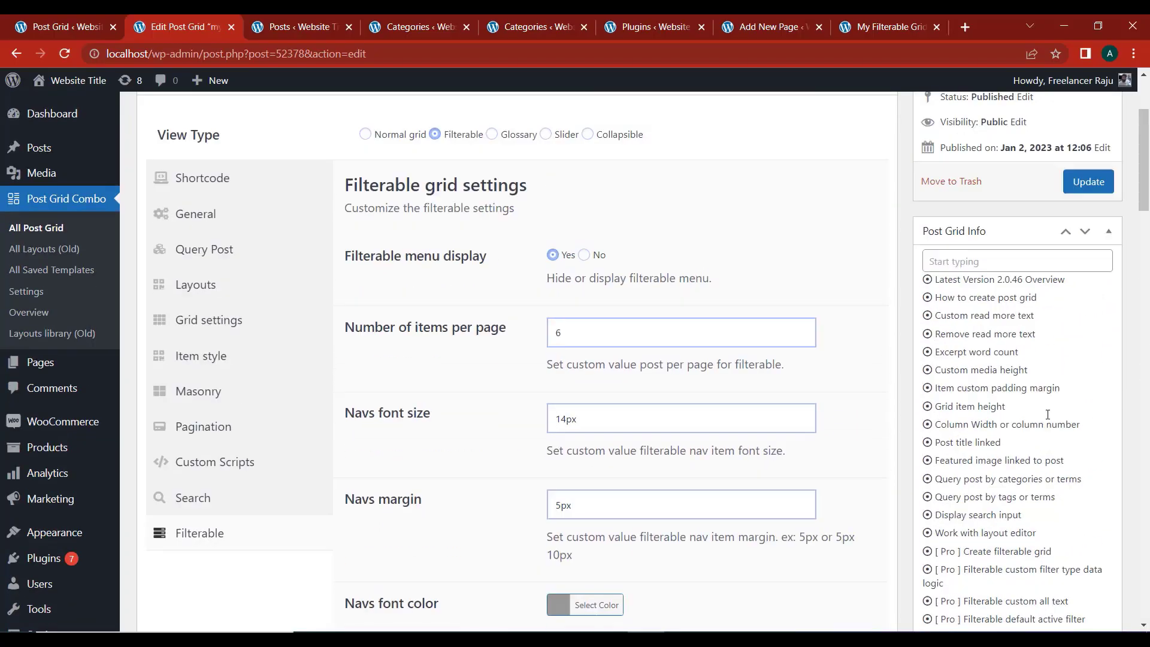
Update the post grid and reload the published page to check the two filter groups.
scroll(1047, 414, "up", 2)
left_click(1094, 273)
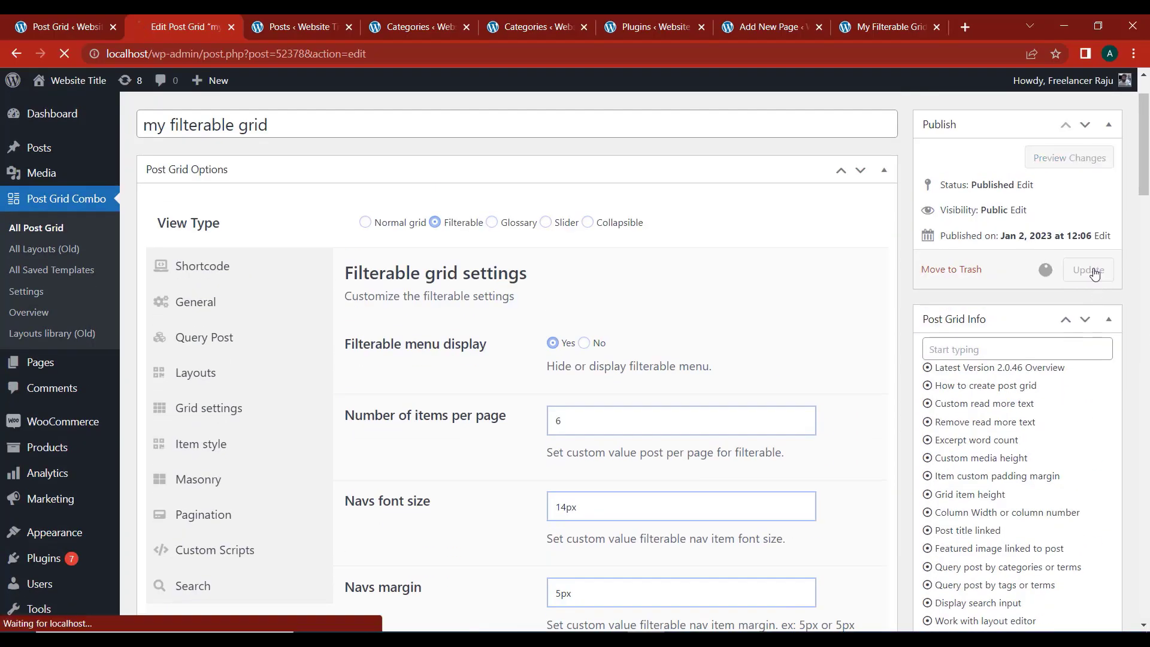
left_click(881, 27)
left_click(66, 54)
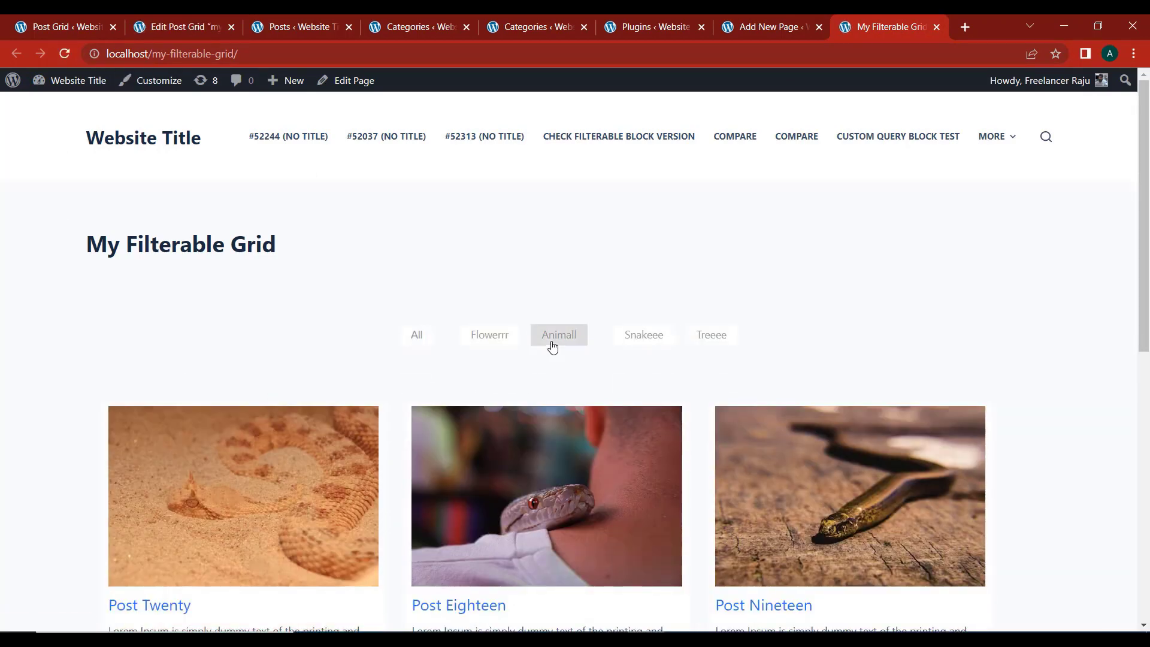
Examine the posts under the Animall filter and combine it with the Snakeee filter on the published page.
scroll(649, 361, "down", 3)
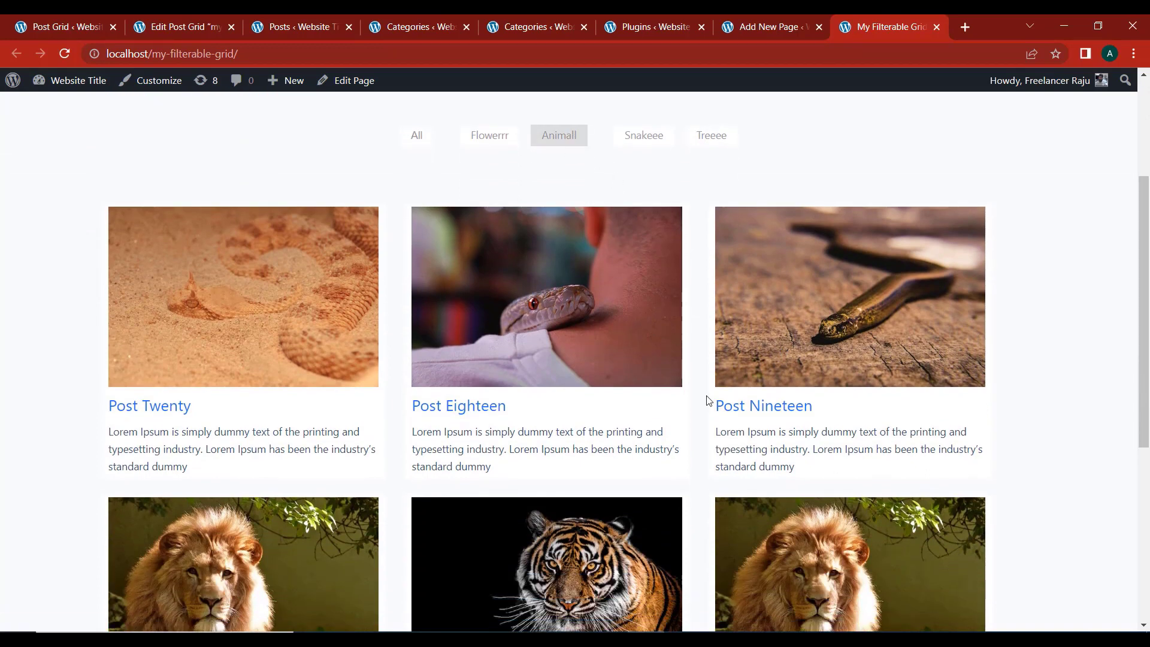
left_click(643, 142)
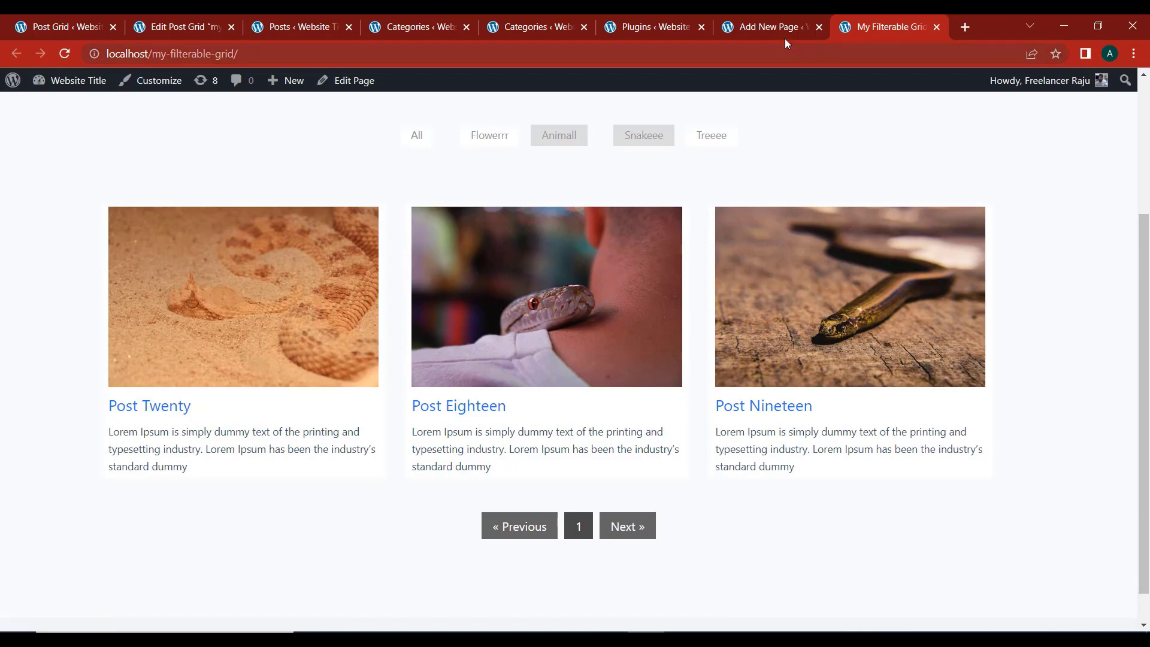
Enable the filter toggle in the post grid's filterable settings and update the grid.
left_click(173, 22)
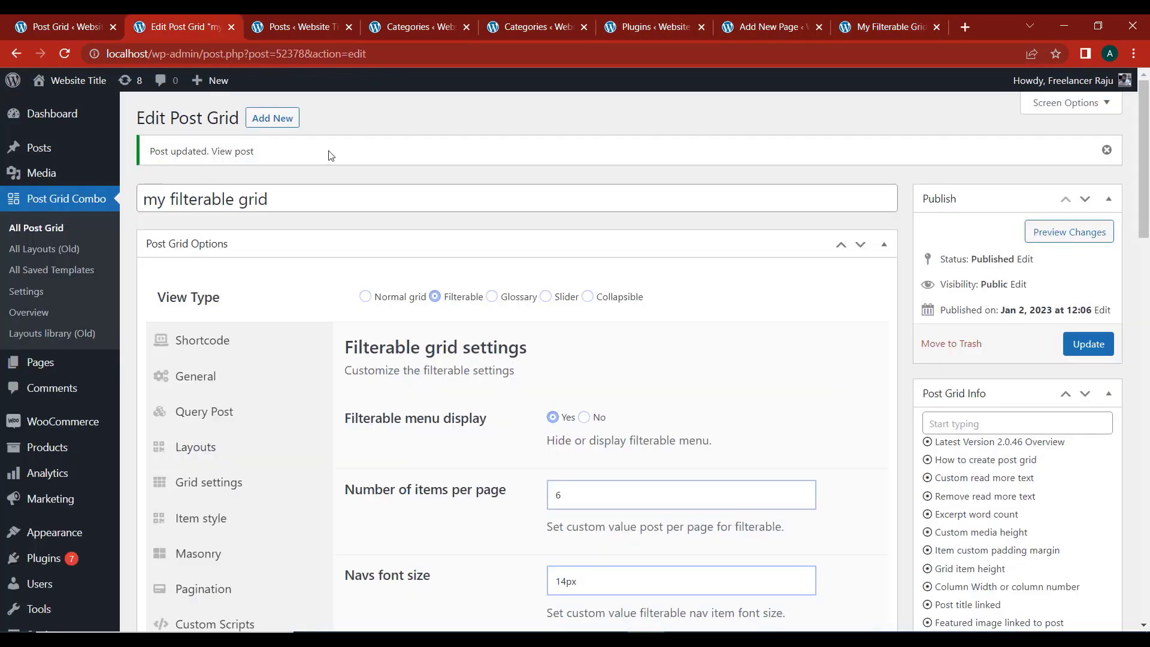
scroll(424, 334, "down", 10)
scroll(424, 334, "down", 7)
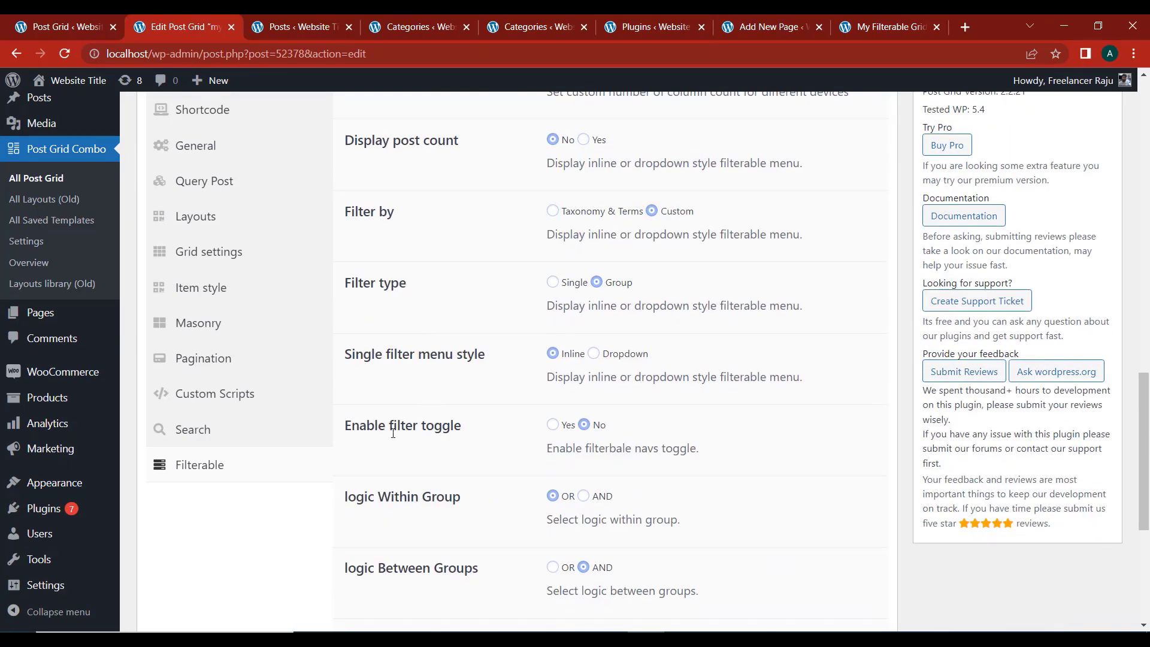
left_click(554, 425)
scroll(864, 452, "up", 15)
left_click(1088, 344)
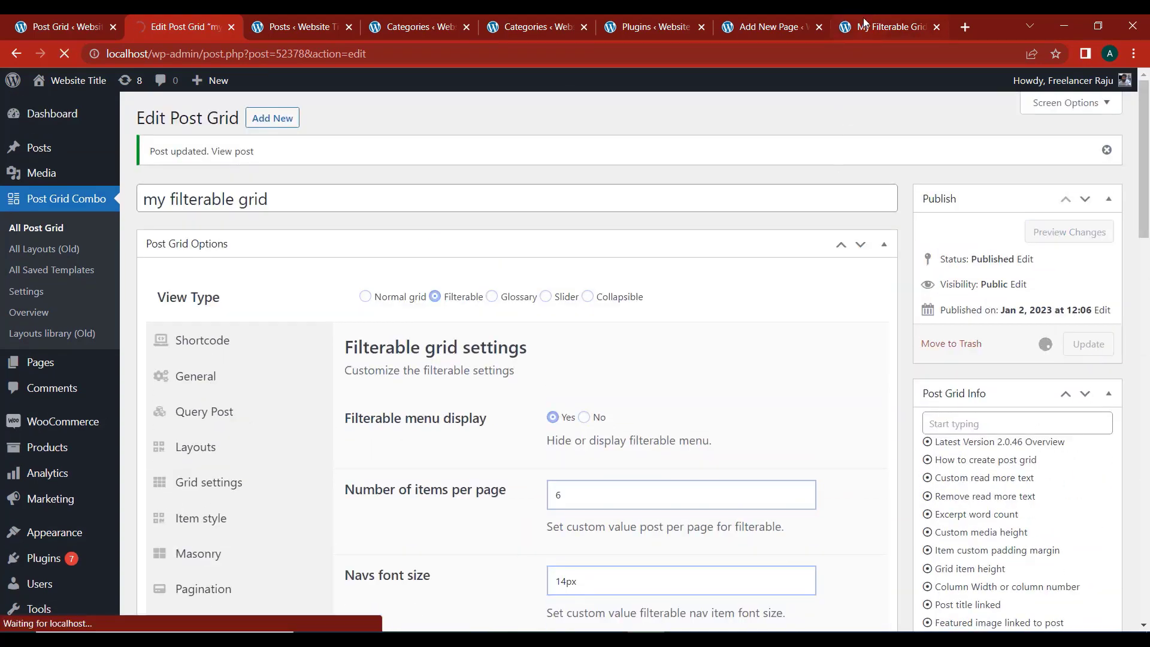
Reload the published page and test the Treeee and Snakeee filters together with Animall.
left_click(864, 17)
key("F5")
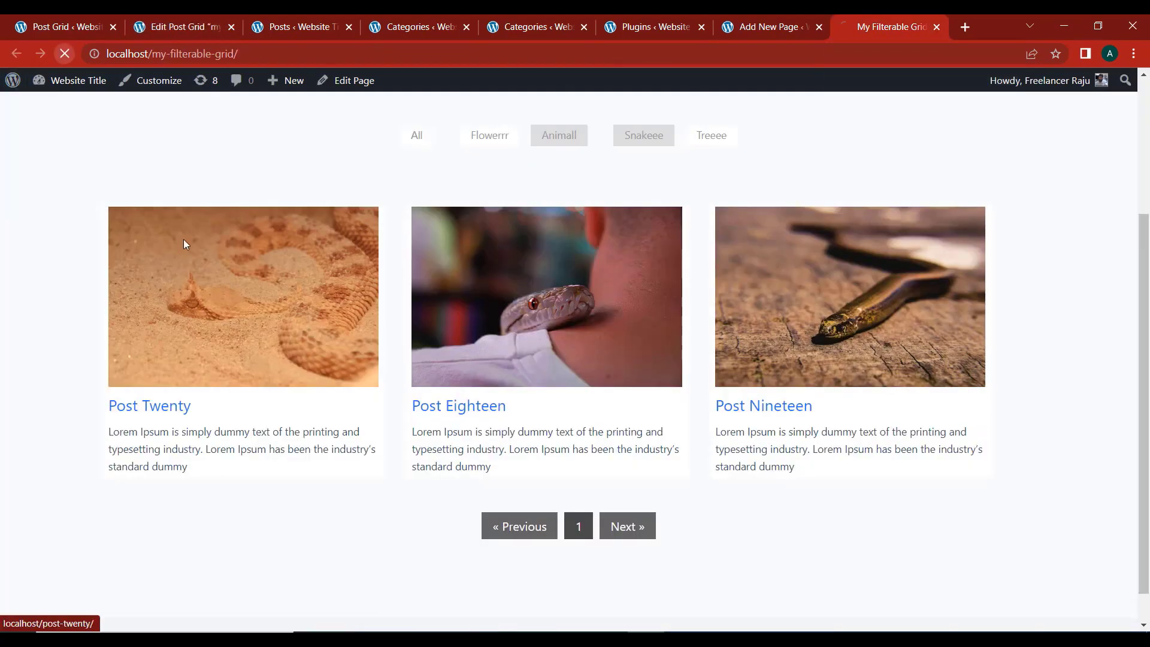
scroll(790, 221, "down", 1)
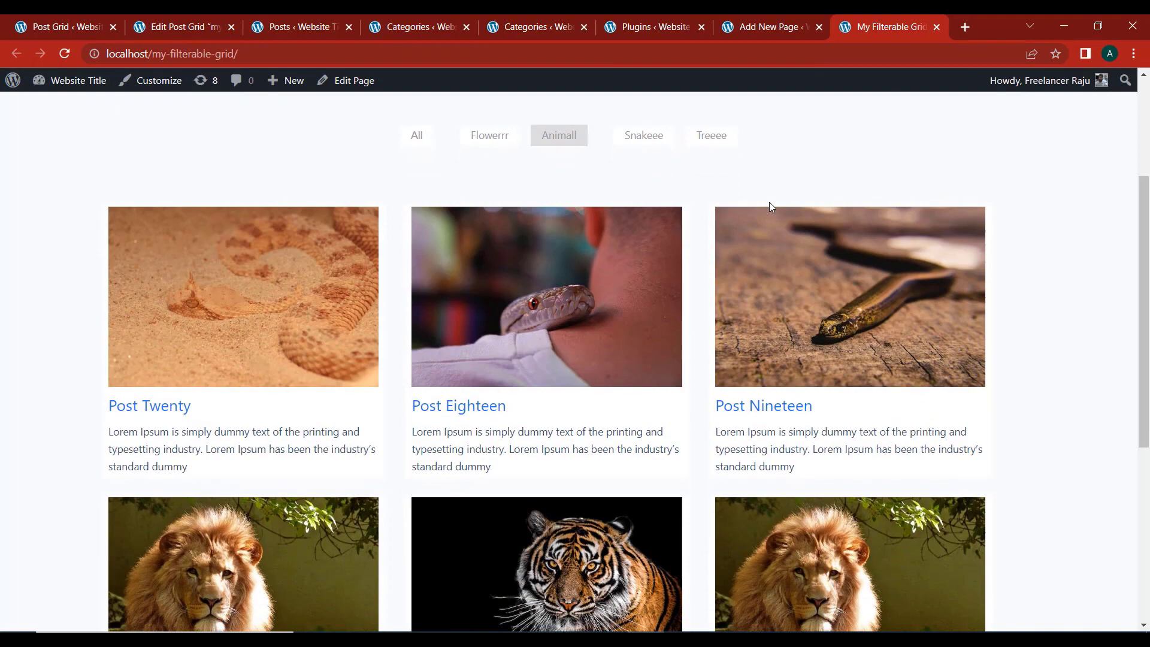
left_click(711, 135)
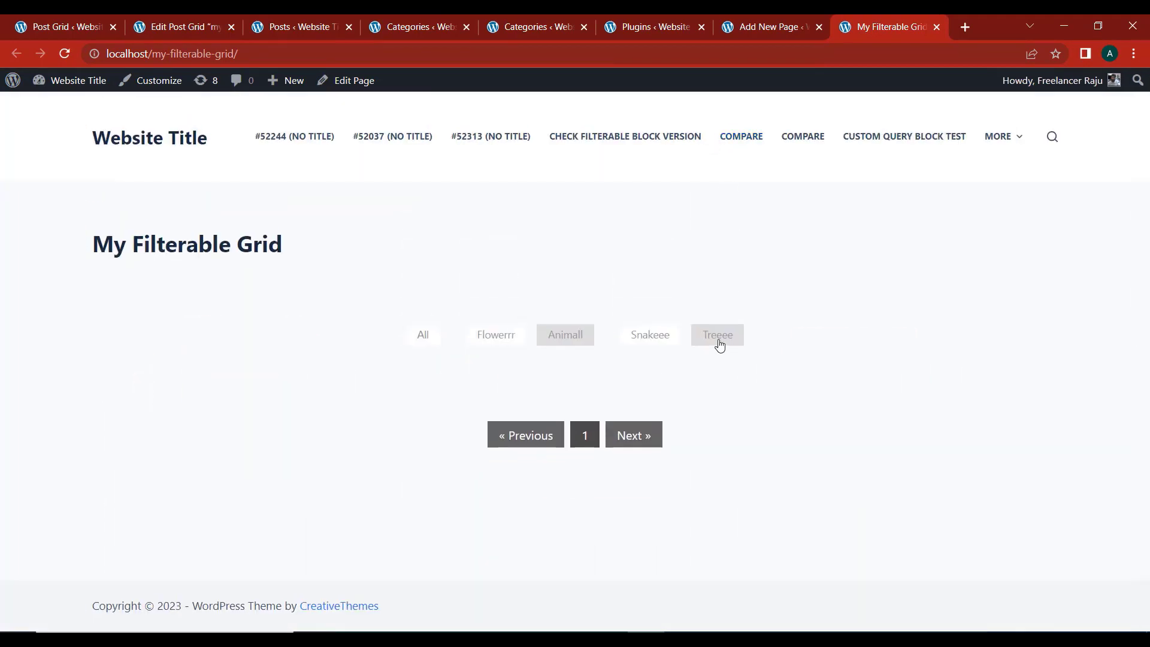
left_click(653, 338)
scroll(766, 330, "down", 1)
scroll(763, 330, "down", 2)
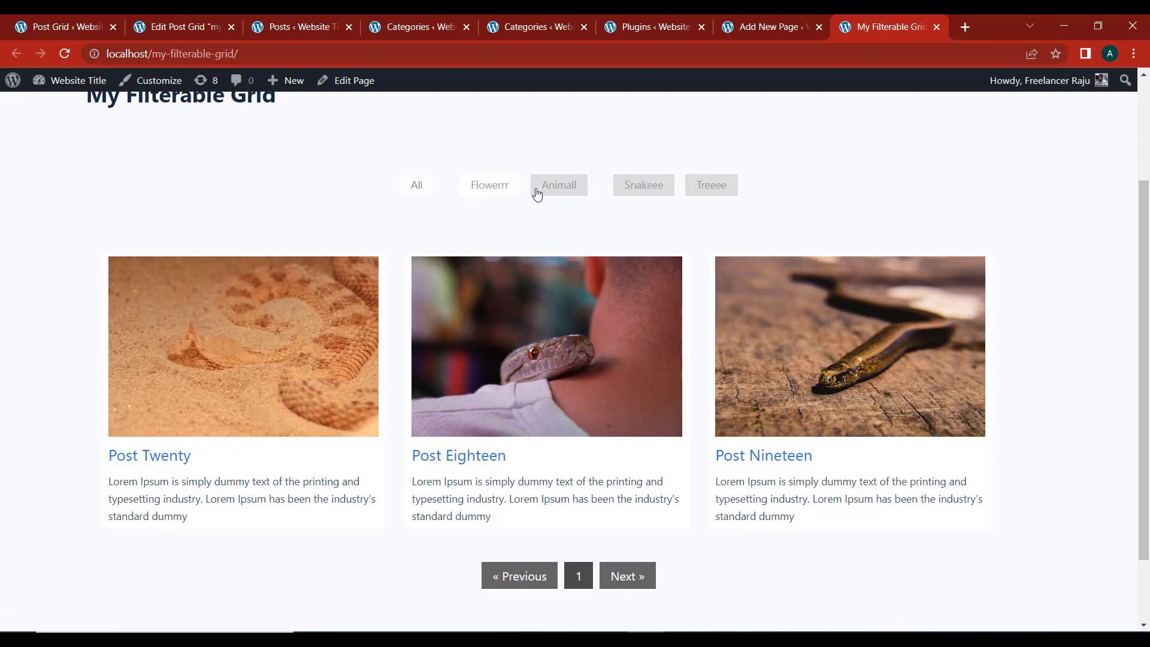
Add the Flowerrr filter to the selection and test switching off the Snakeee, Treeee and Animall filters.
left_click(484, 188)
scroll(557, 391, "down", 3)
scroll(557, 392, "up", 3)
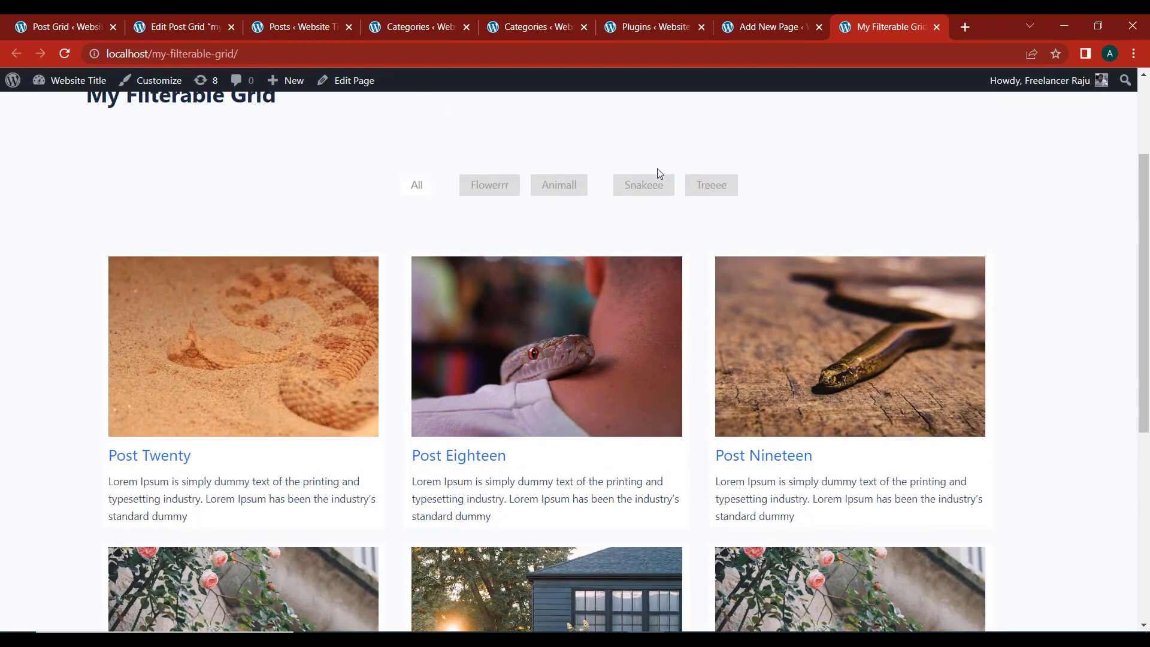
left_click(653, 183)
left_click(548, 193)
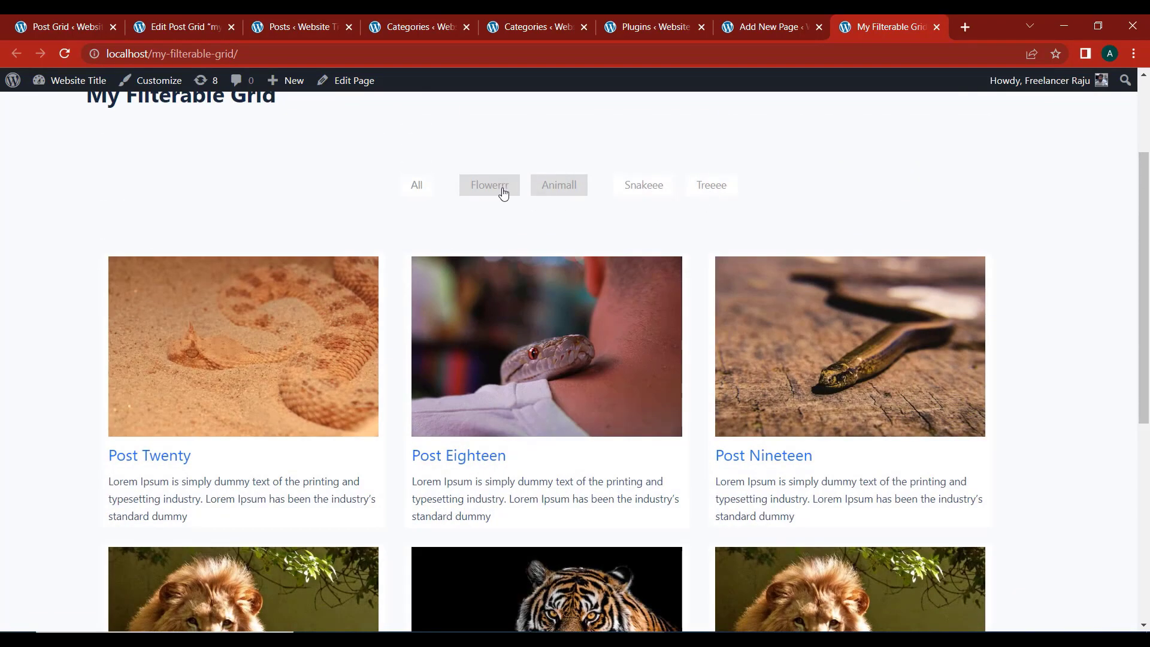
left_click(637, 198)
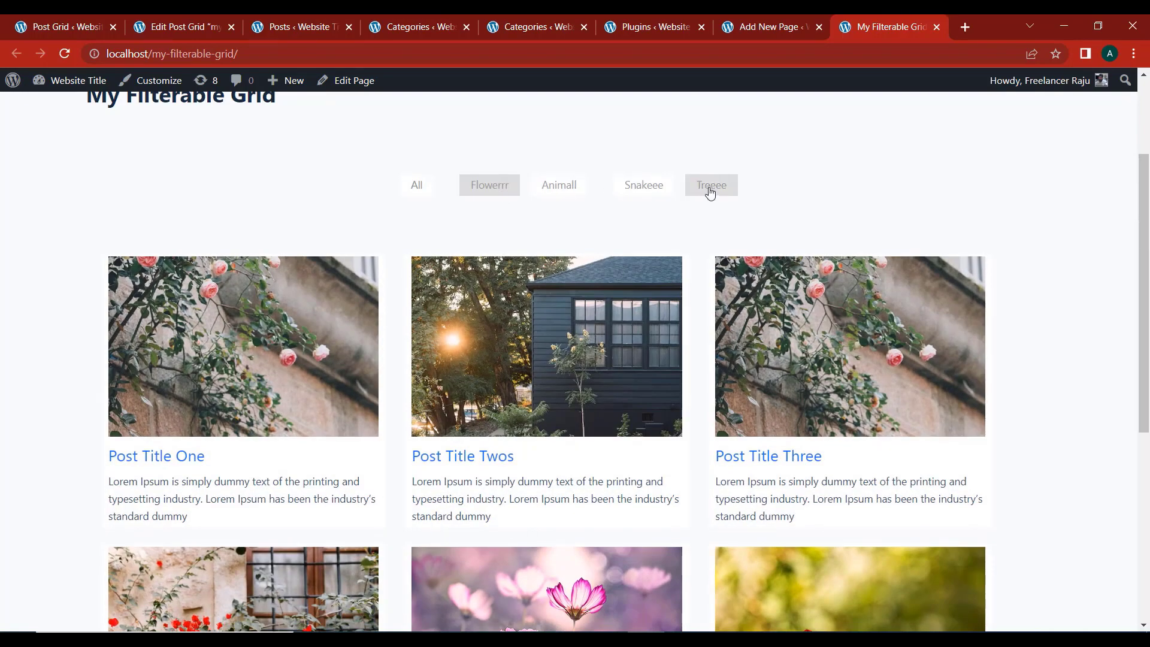
Test toggling Treeee, Snakeee and Animall alongside Flowerrr, and finish by choosing the All filter.
left_click(708, 186)
scroll(614, 303, "down", 3)
scroll(614, 303, "up", 2)
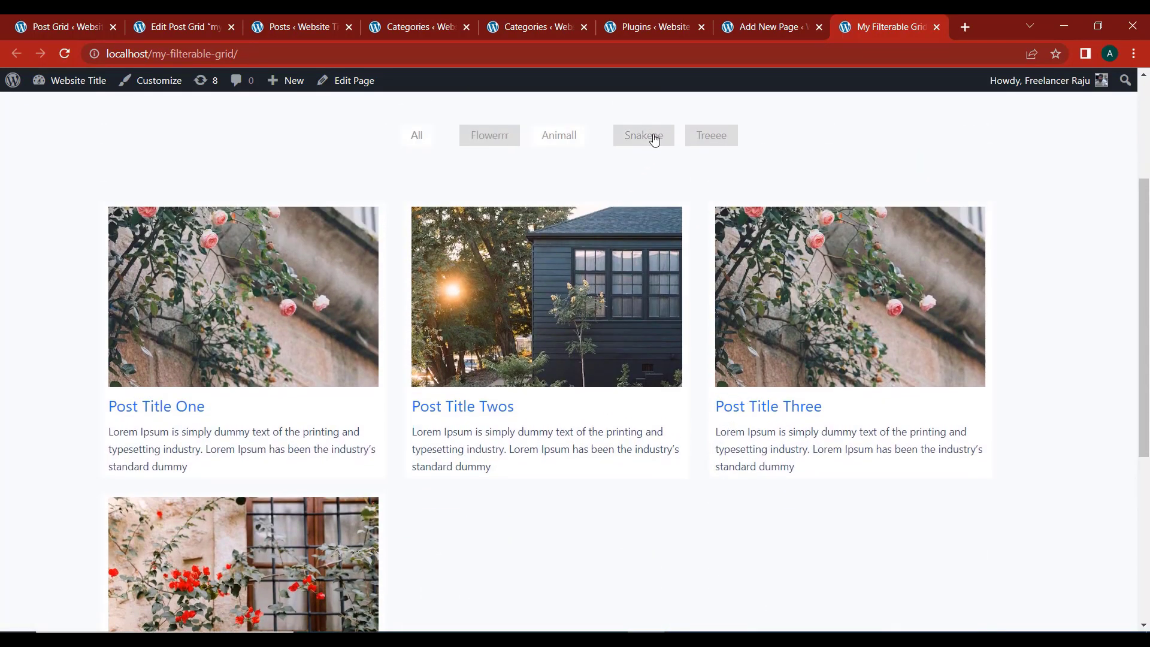
left_click(556, 150)
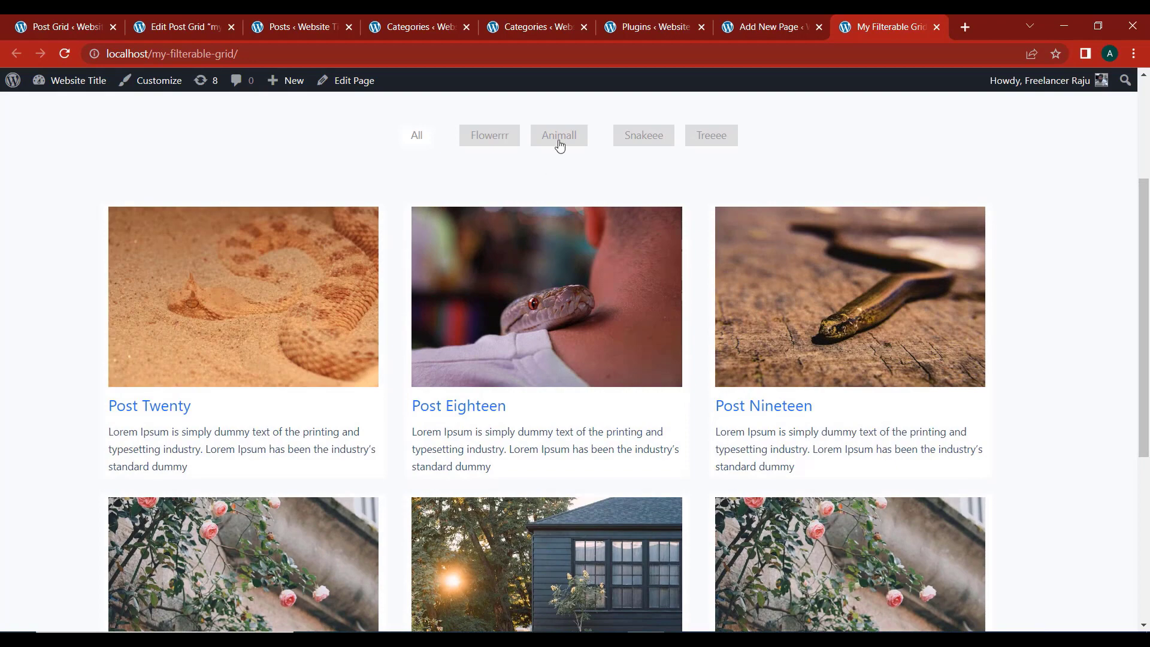
left_click(640, 141)
left_click(490, 139)
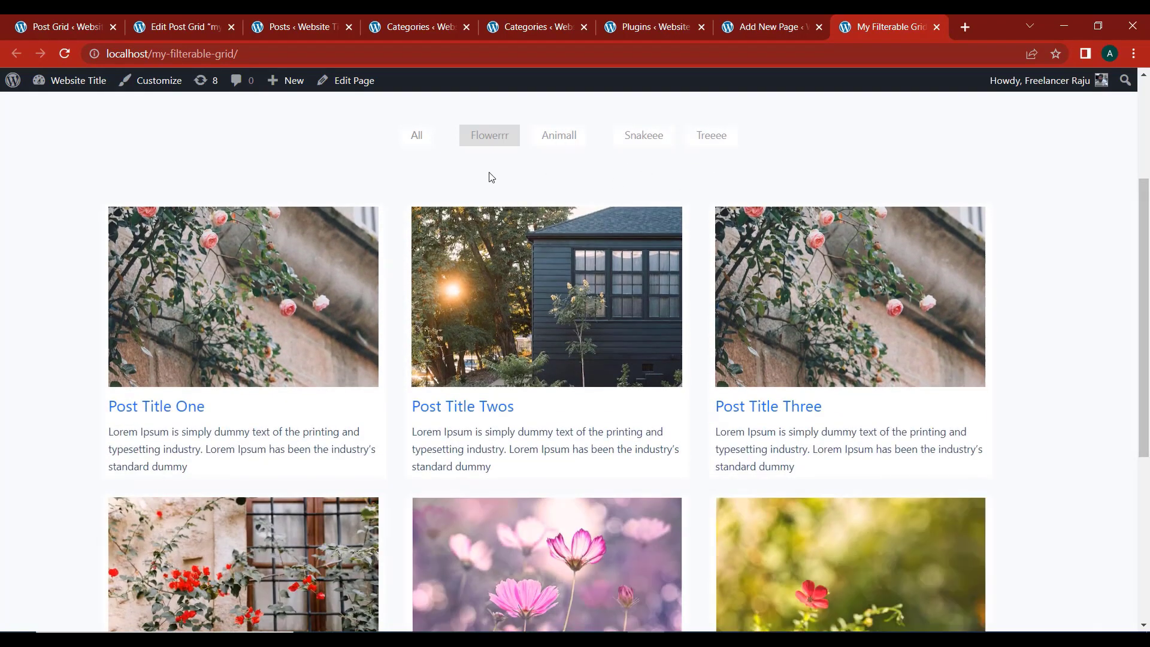
left_click(409, 136)
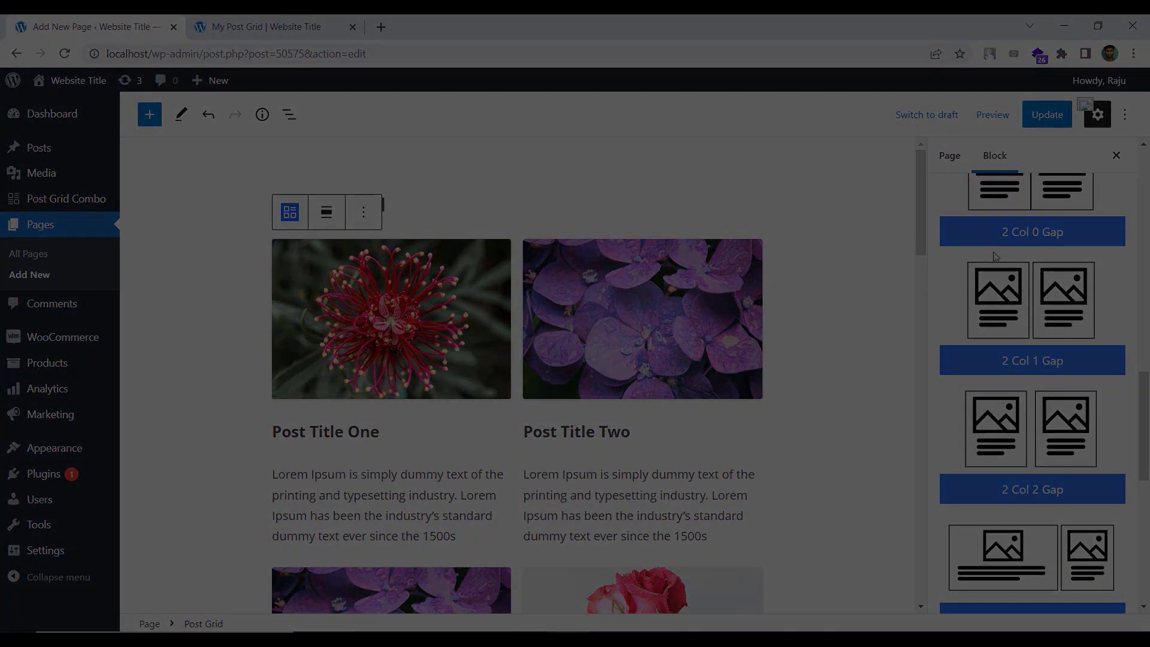
scroll(1019, 330, "down", 8)
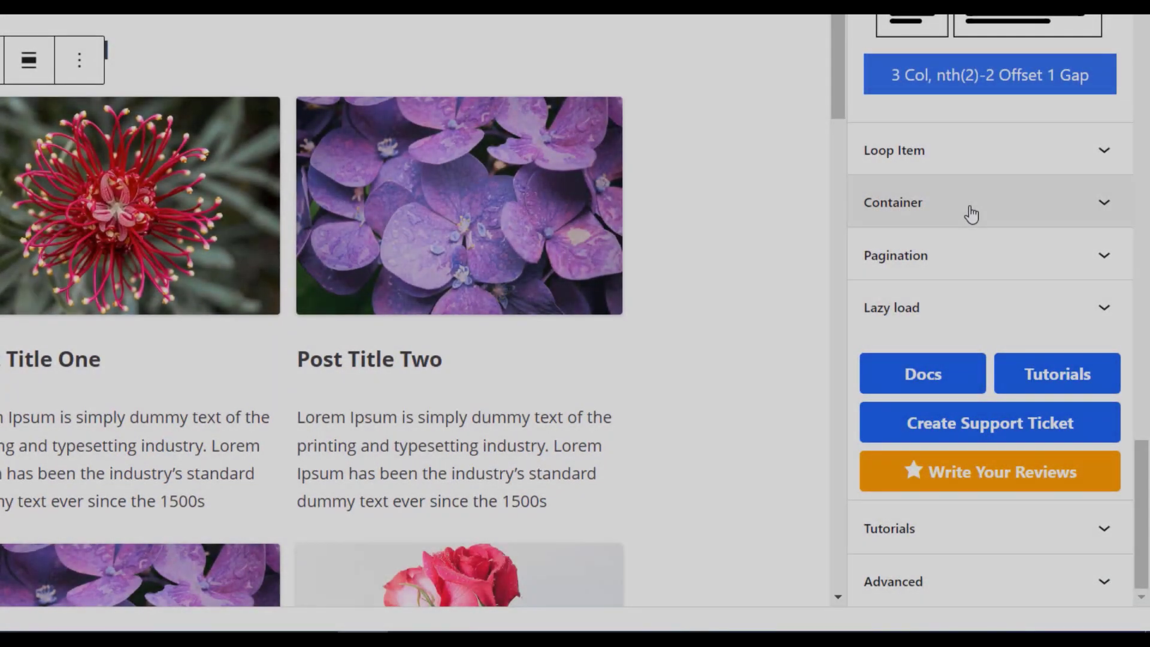